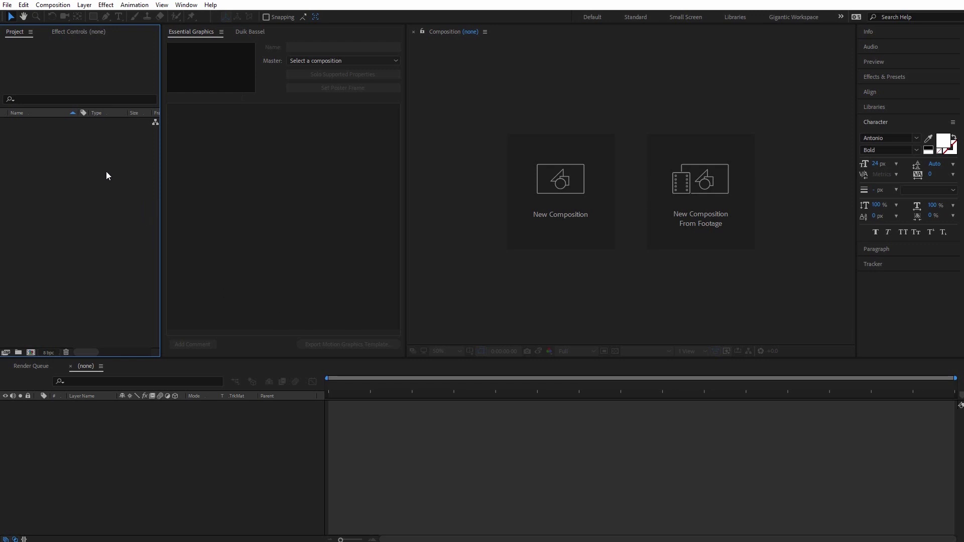
# Import the retro console illustration .ai file from the Game Boy Animation Tutorial folder as a composition.
pyautogui.rightClick(46, 221)
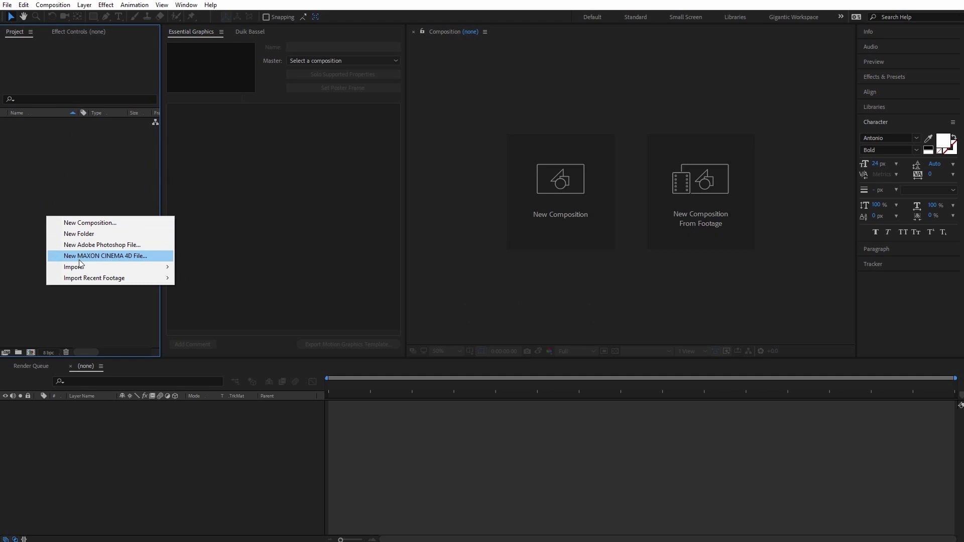
pyautogui.moveTo(82, 271)
pyautogui.click(193, 267)
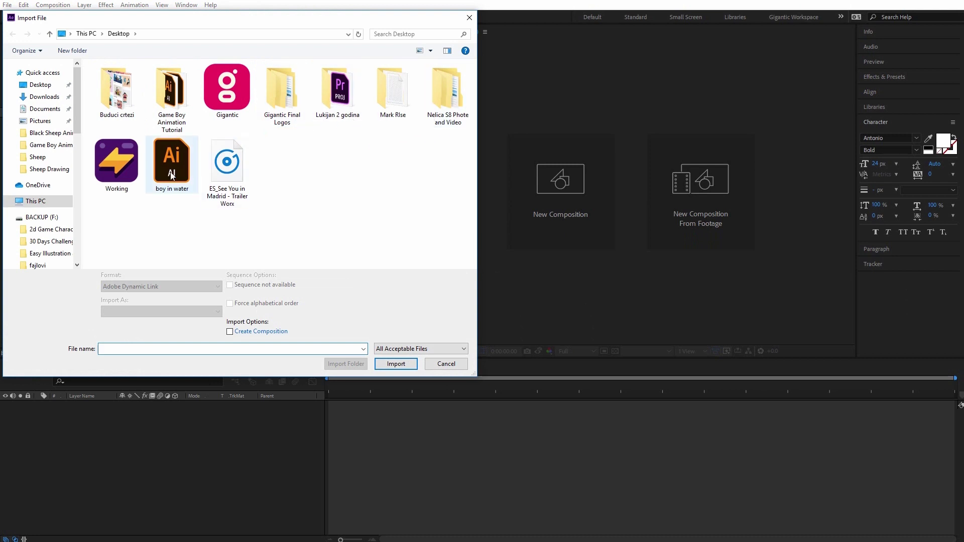
pyautogui.click(176, 106)
pyautogui.doubleClick(175, 107)
pyautogui.click(161, 133)
pyautogui.click(406, 367)
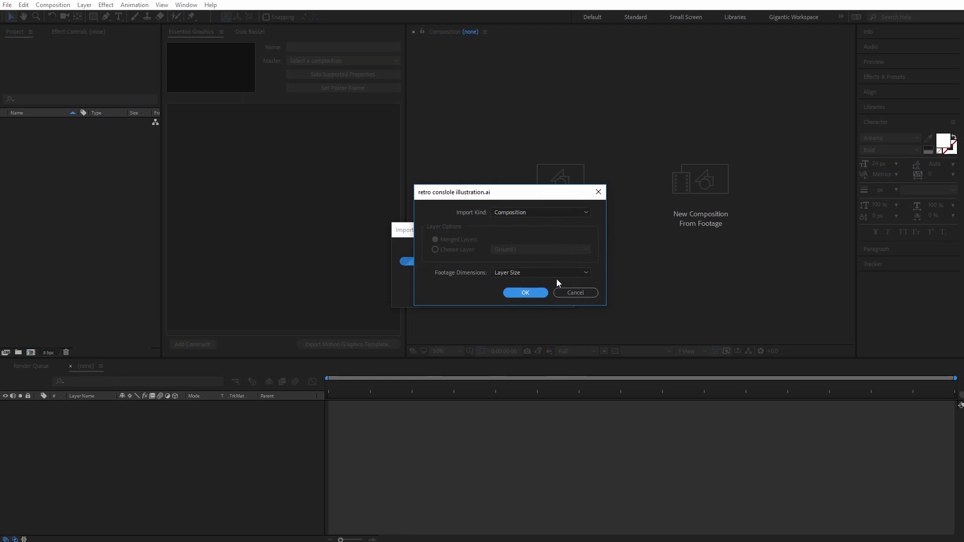
pyautogui.click(525, 293)
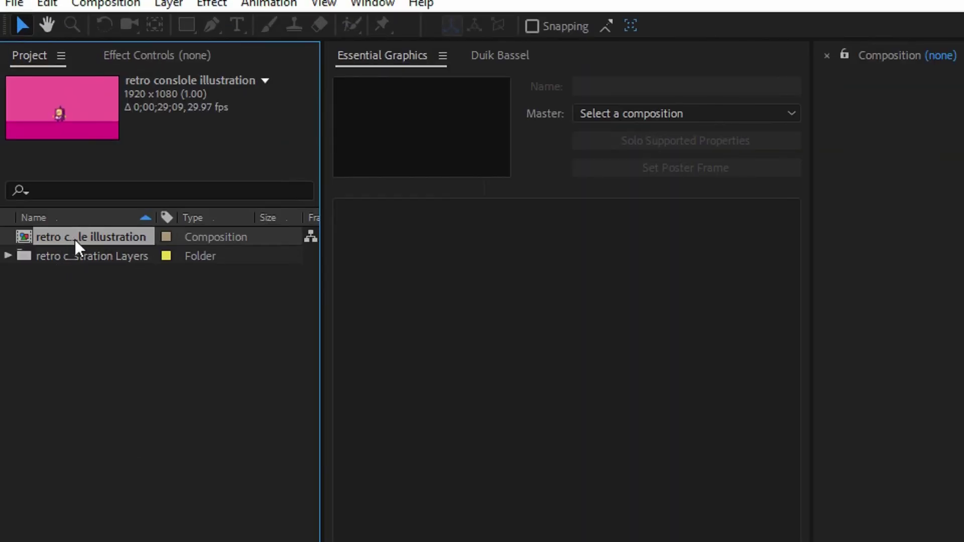
# Open the retro conslole illustration comp and enter 0;00;00;09 as its duration in Composition Settings.
pyautogui.doubleClick(74, 239)
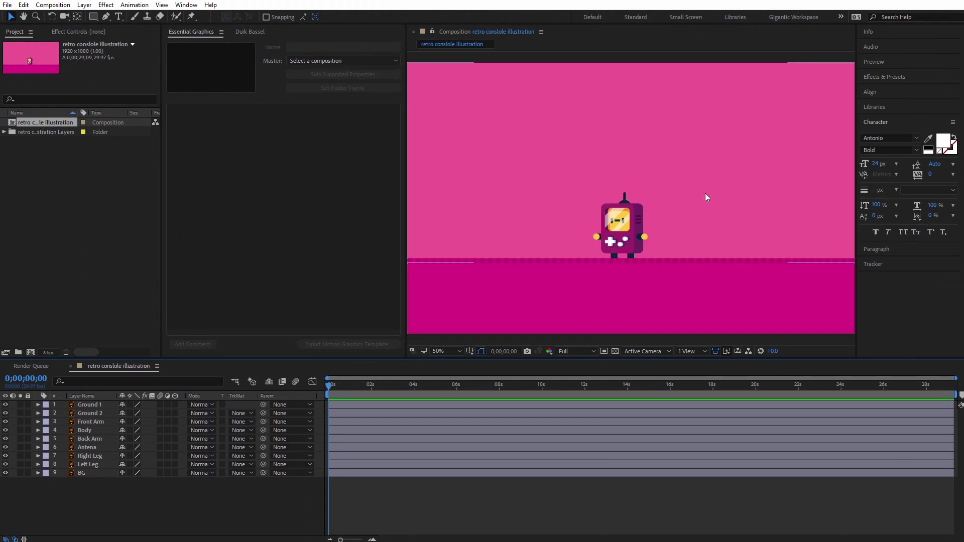
pyautogui.click(53, 5)
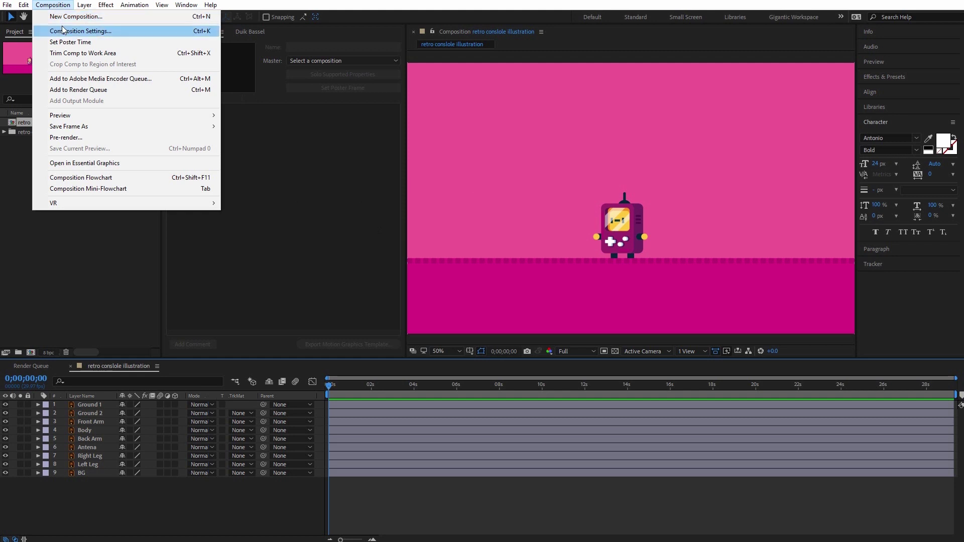
pyautogui.click(79, 33)
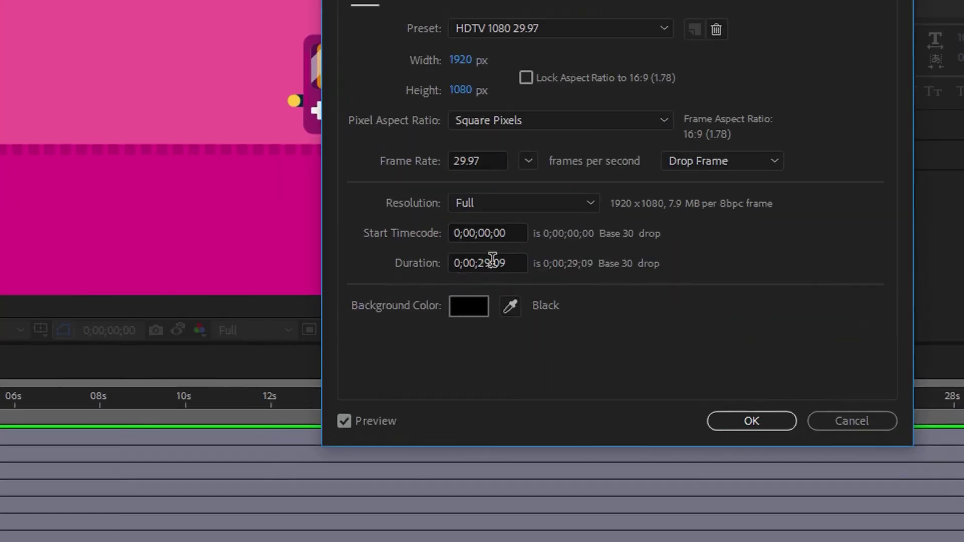
pyautogui.click(769, 321)
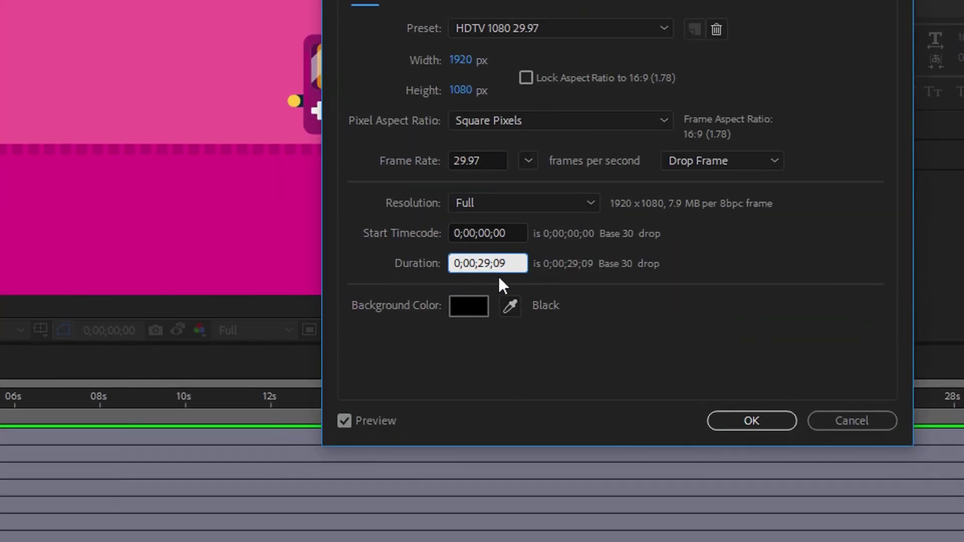
pyautogui.doubleClick(491, 263)
pyautogui.write('0')
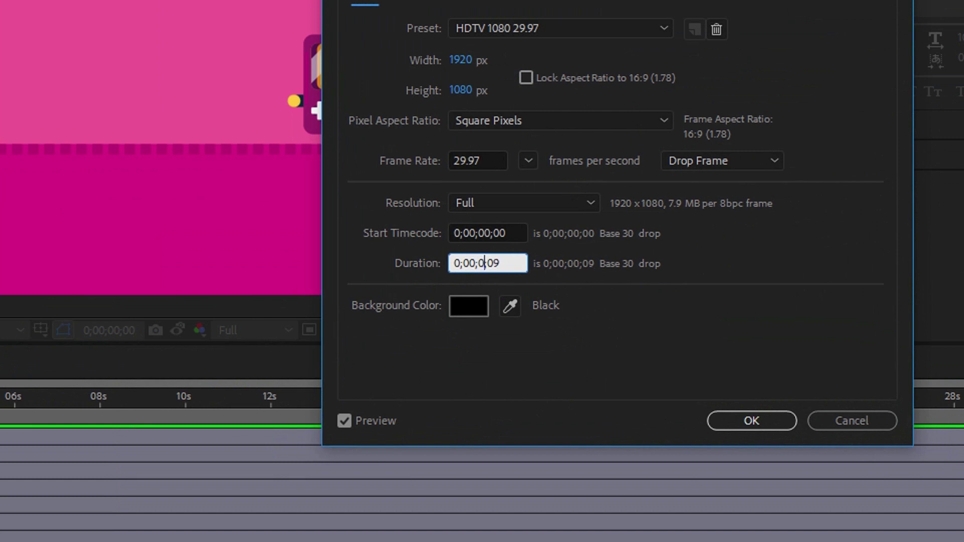
pyautogui.write('0')
pyautogui.click(508, 263)
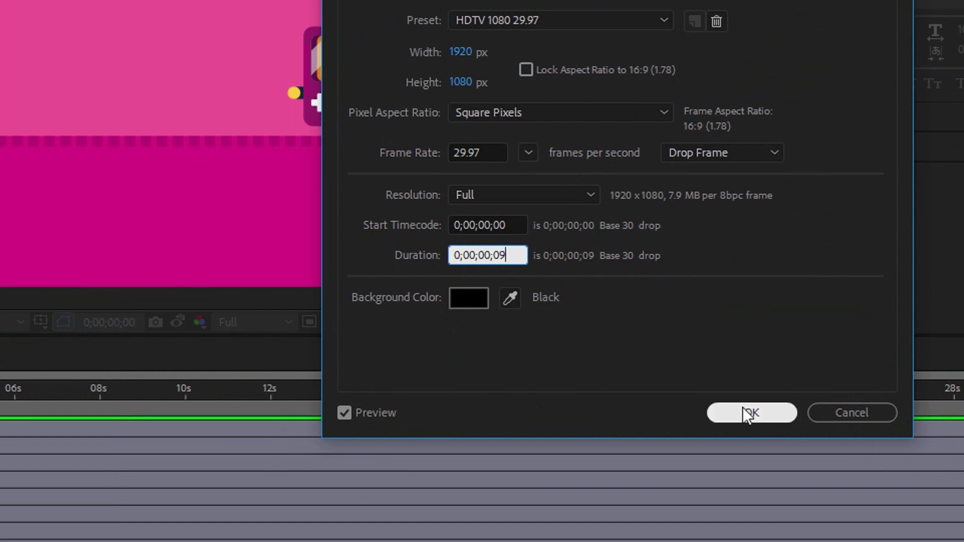
# Apply the 9-frame duration, end the work area at frame 08, and zoom the viewer to 200%.
pyautogui.click(743, 410)
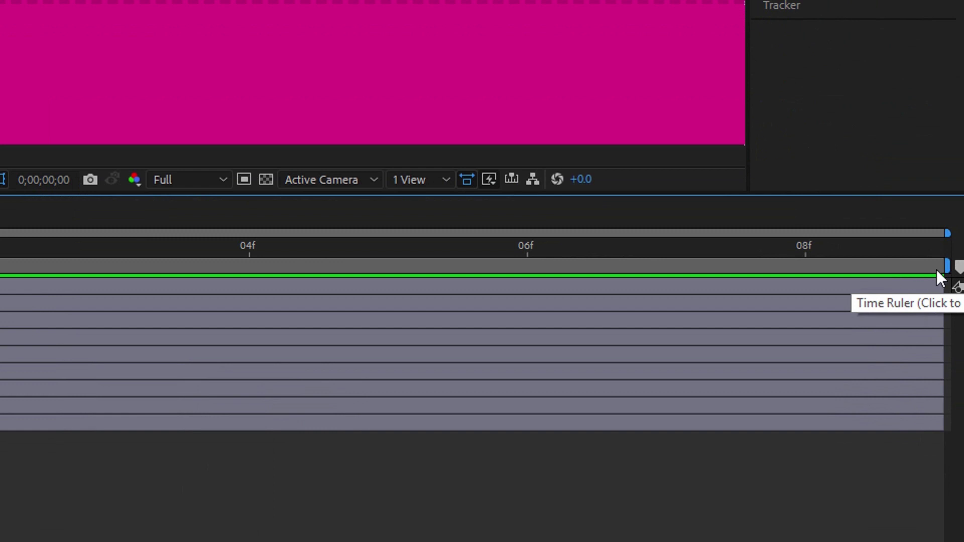
pyautogui.click(915, 269)
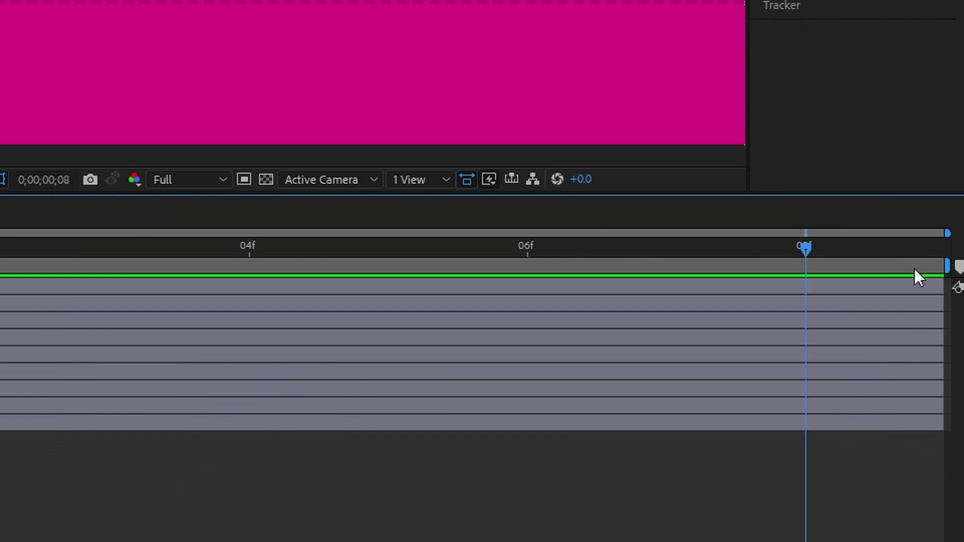
pyautogui.moveTo(948, 267); pyautogui.dragTo(845, 267)
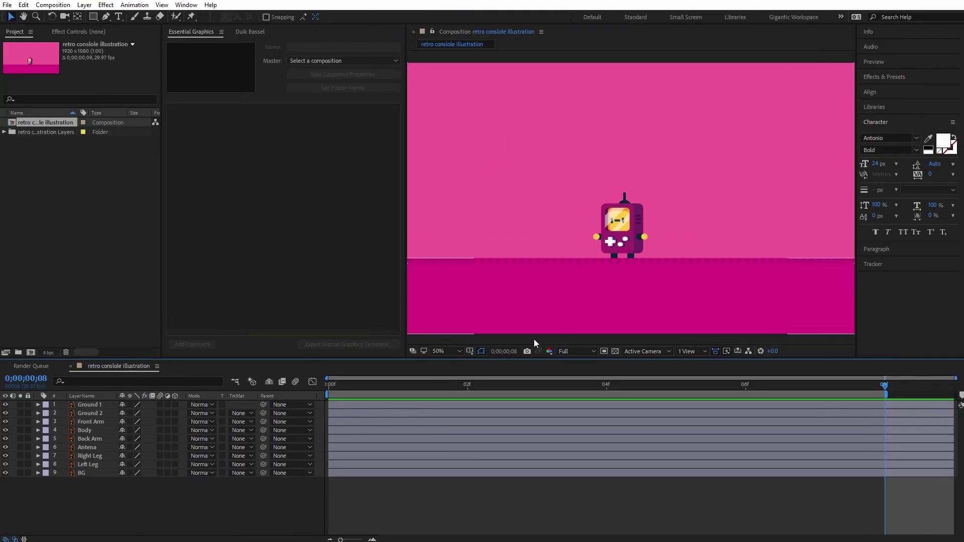
pyautogui.click(456, 351)
pyautogui.click(462, 476)
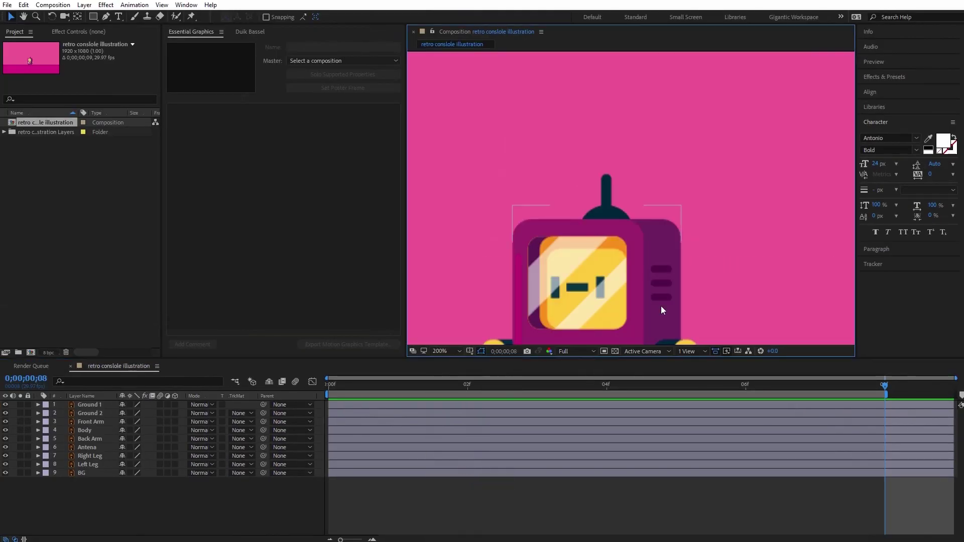
pyautogui.click(715, 224)
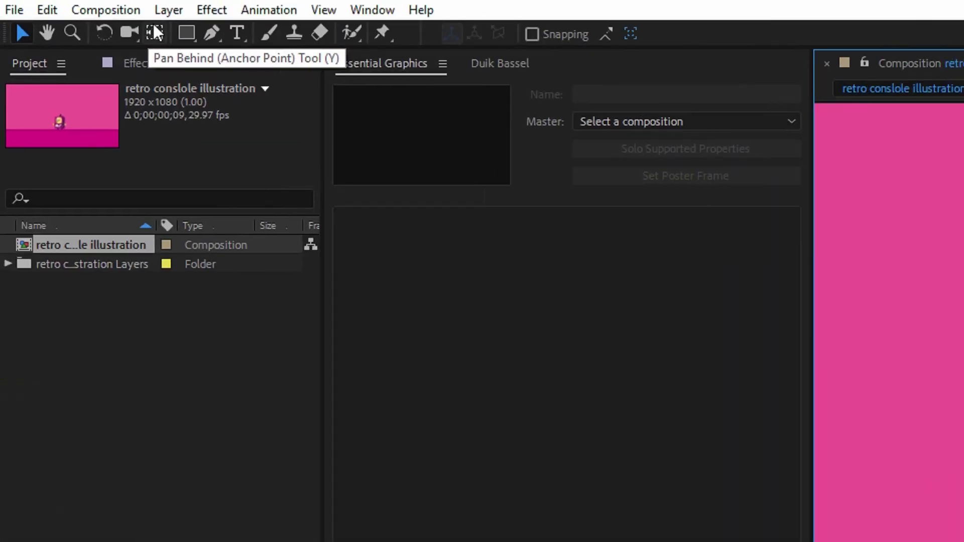
# Move Front Arm's anchor point onto the arm joint and Body's anchor down to its lower button.
pyautogui.click(153, 33)
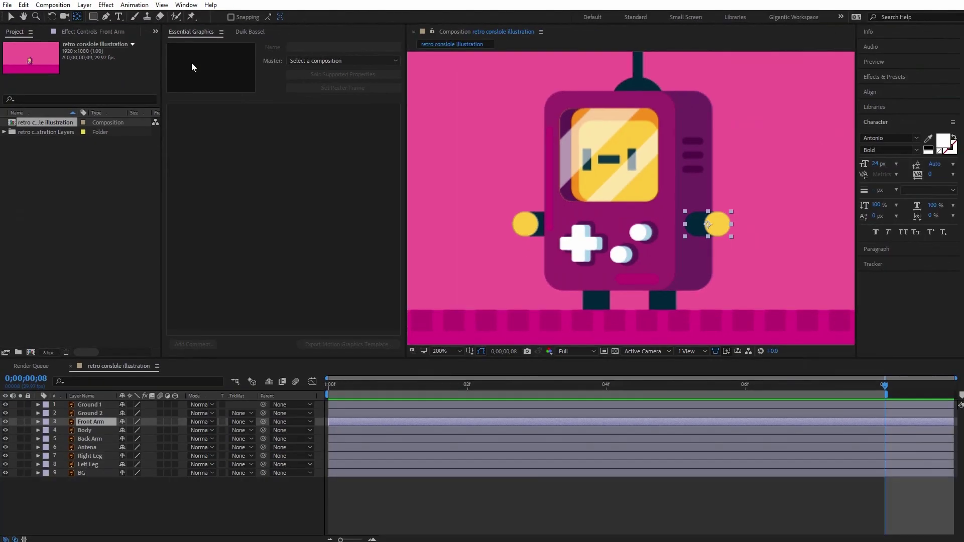
pyautogui.click(708, 226)
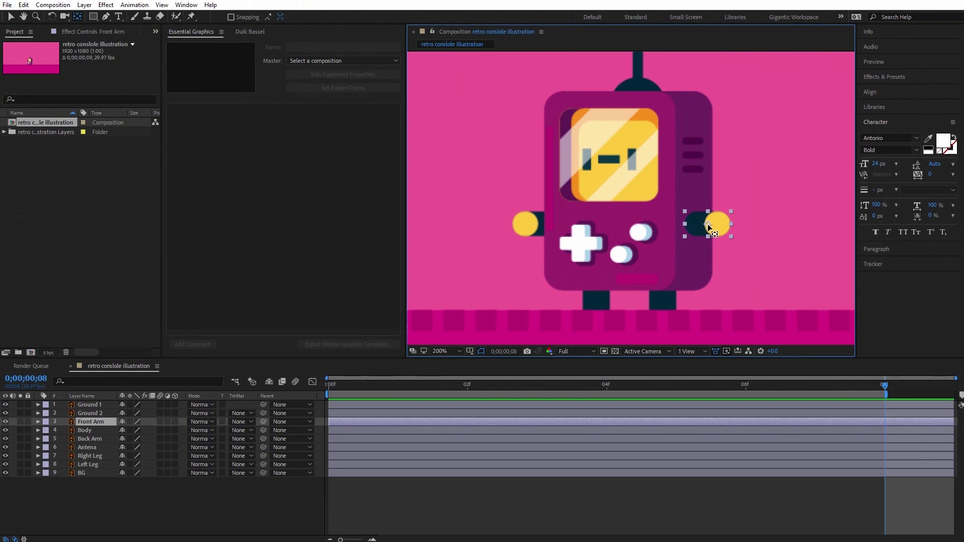
pyautogui.moveTo(708, 226); pyautogui.dragTo(696, 227)
pyautogui.click(535, 225)
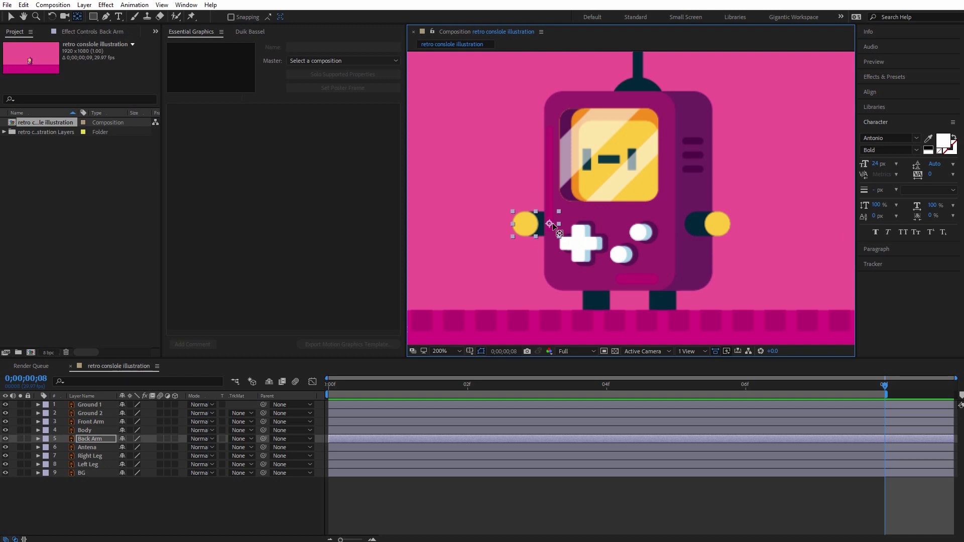
pyautogui.click(628, 229)
pyautogui.moveTo(628, 185); pyautogui.dragTo(618, 263)
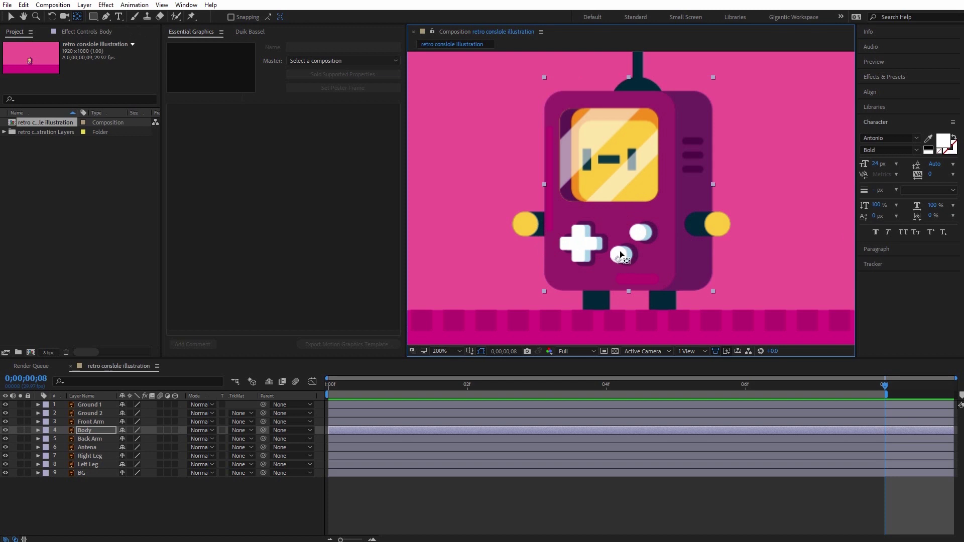
# Move the Antena anchor point down to the antenna base, then bring the legs and ground into view.
pyautogui.press('h')
pyautogui.moveTo(627, 66); pyautogui.dragTo(620, 127)
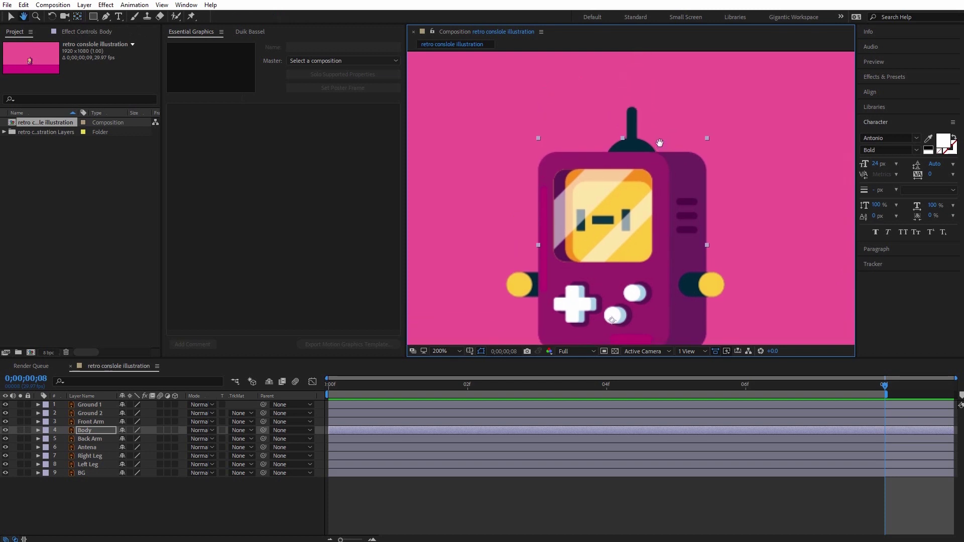
pyautogui.click(77, 16)
pyautogui.click(636, 145)
pyautogui.moveTo(632, 124); pyautogui.dragTo(632, 141)
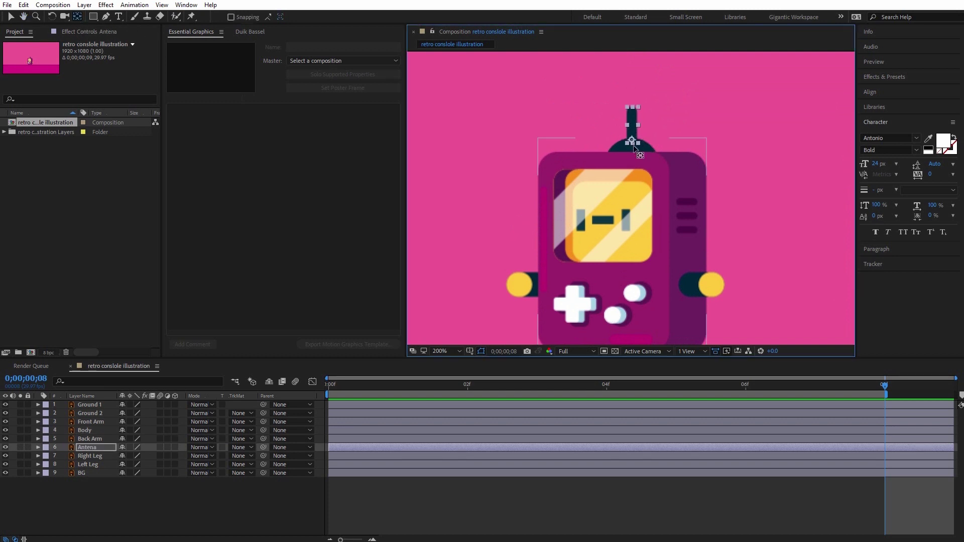
pyautogui.click(11, 18)
pyautogui.click(23, 16)
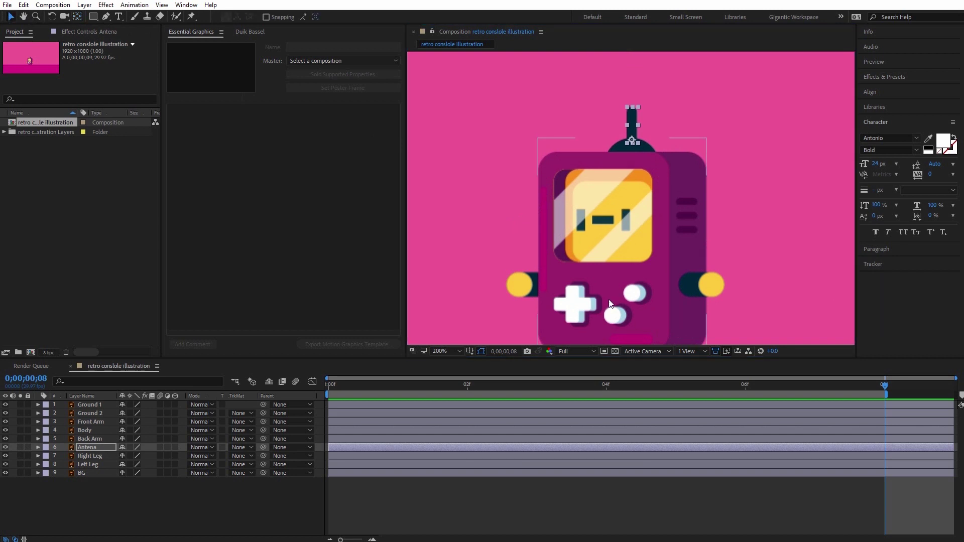
pyautogui.moveTo(442, 328); pyautogui.dragTo(442, 278)
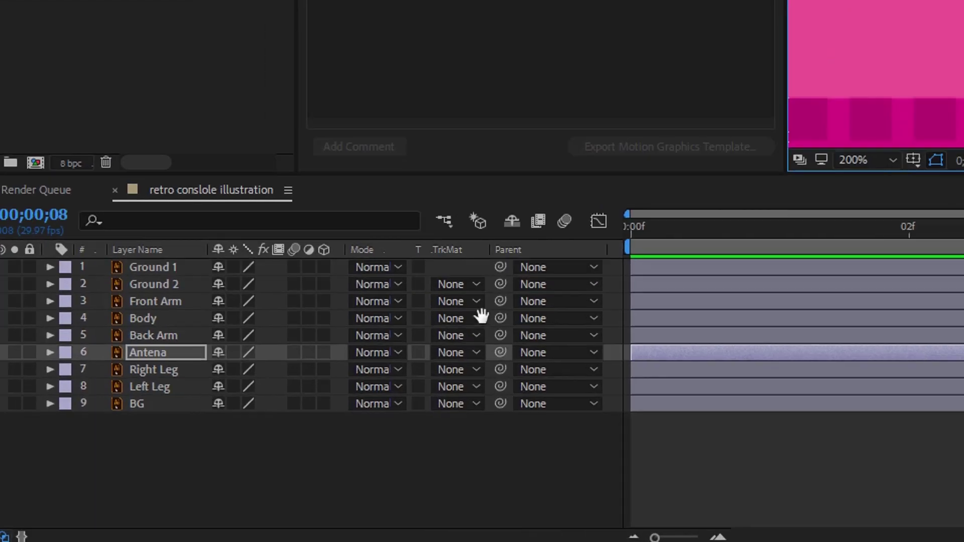
# Parent Back Arm, Front Arm and Antena to the Body layer with the pick-whip.
pyautogui.click(88, 439)
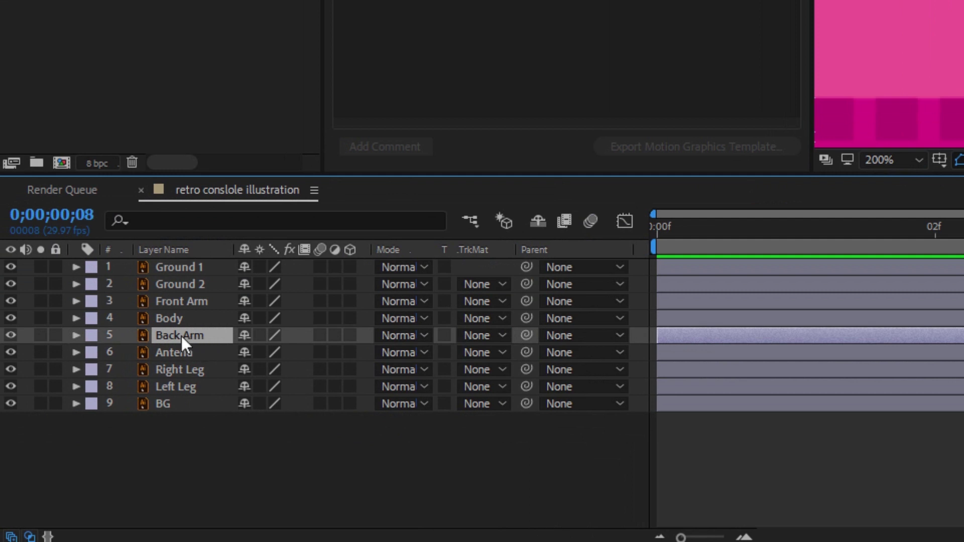
pyautogui.keyDown('ctrl'); pyautogui.click(190, 300); pyautogui.keyUp('ctrl')
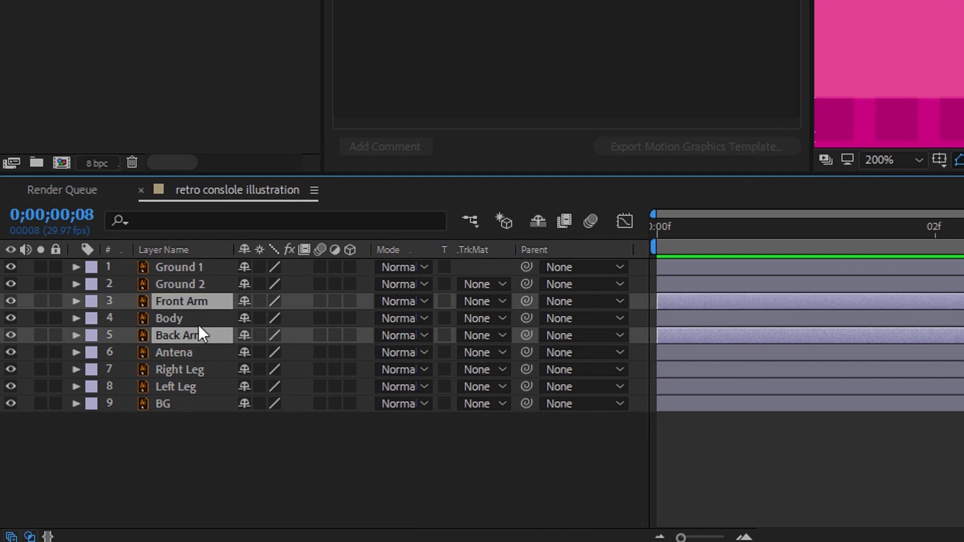
pyautogui.keyDown('ctrl'); pyautogui.click(188, 351); pyautogui.keyUp('ctrl')
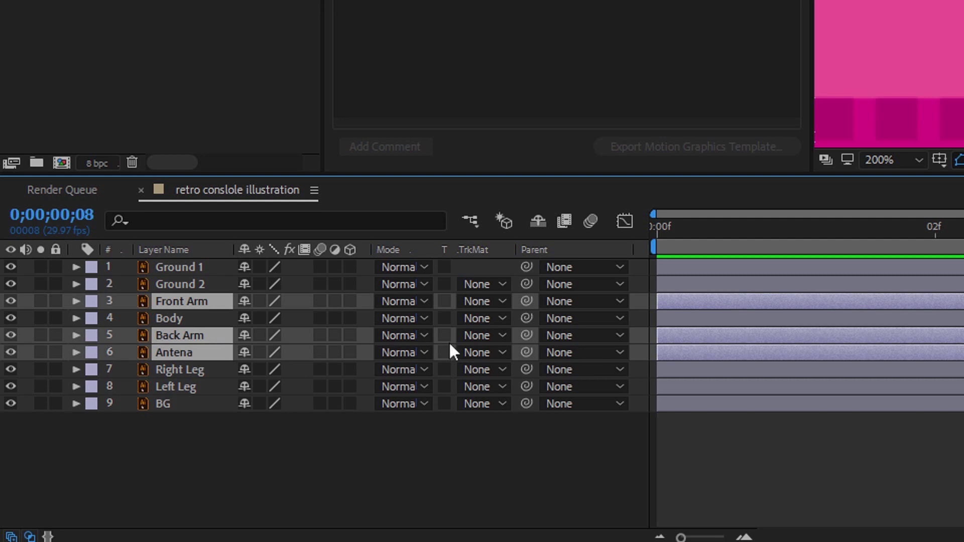
pyautogui.moveTo(527, 301); pyautogui.dragTo(179, 316)
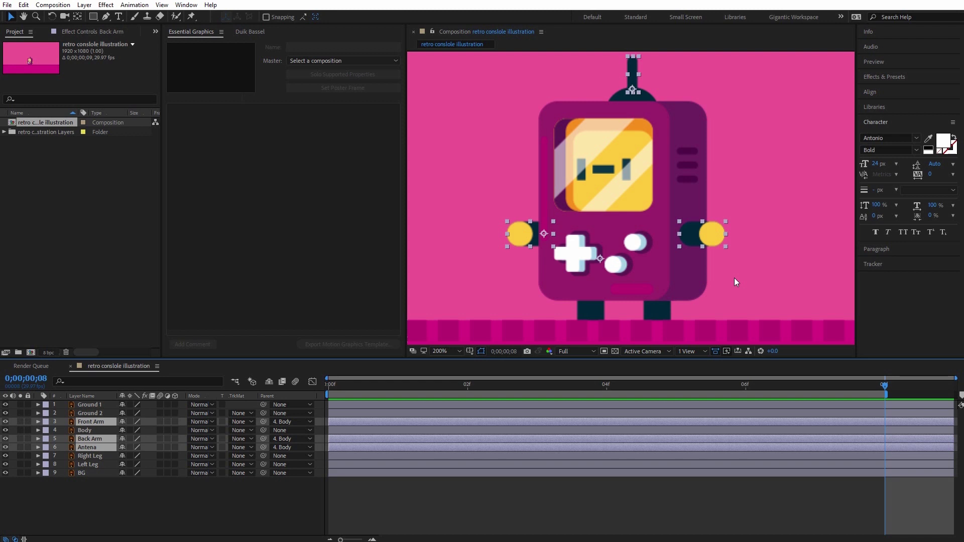
# At 100% zoom, lift Body to check the arms follow, then undo the test move.
pyautogui.press('h')
pyautogui.click(453, 352)
pyautogui.click(467, 466)
pyautogui.press('v')
pyautogui.moveTo(642, 216); pyautogui.dragTo(644, 194)
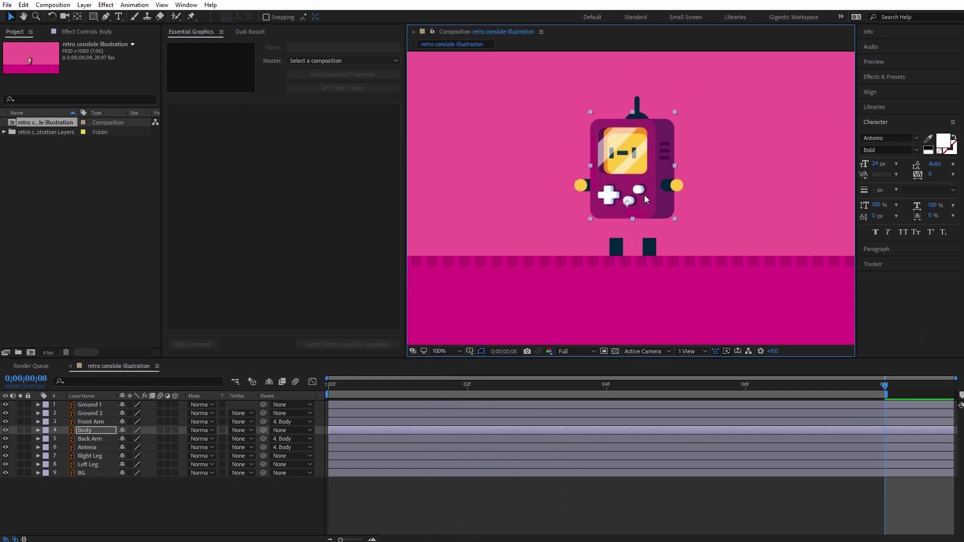
pyautogui.hotkey('ctrl', 'z')
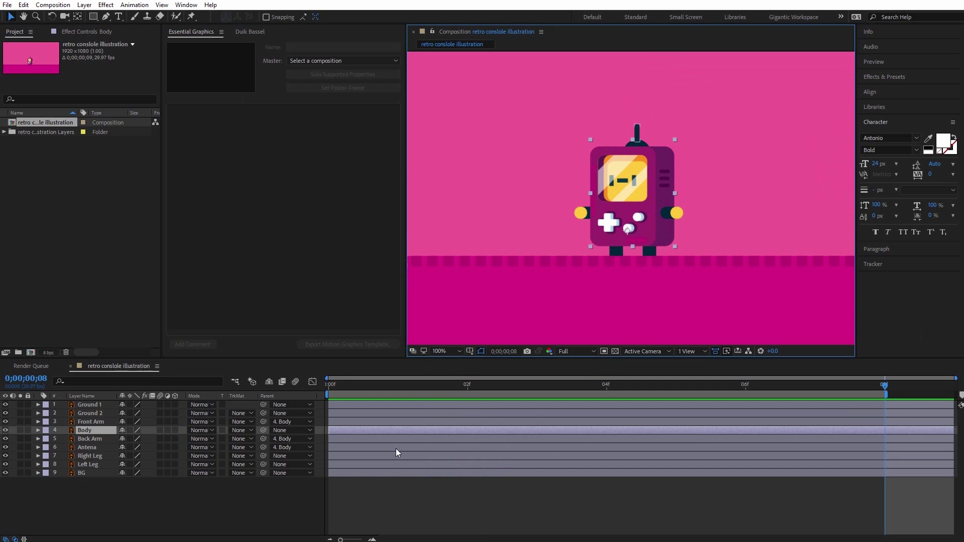
# Set Body's rotation to -4° and keyframe it at frame 0.
pyautogui.click(385, 430)
pyautogui.press('Home')
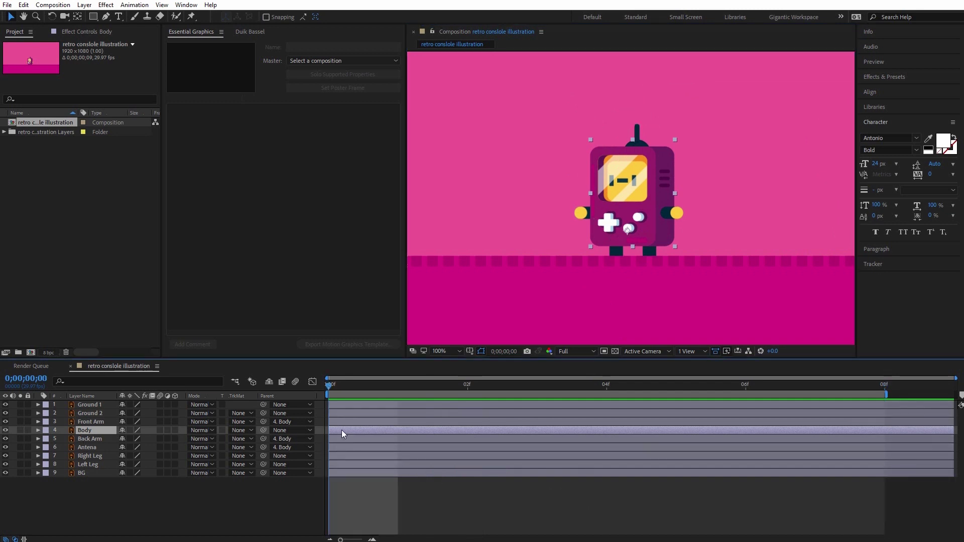
pyautogui.press('r')
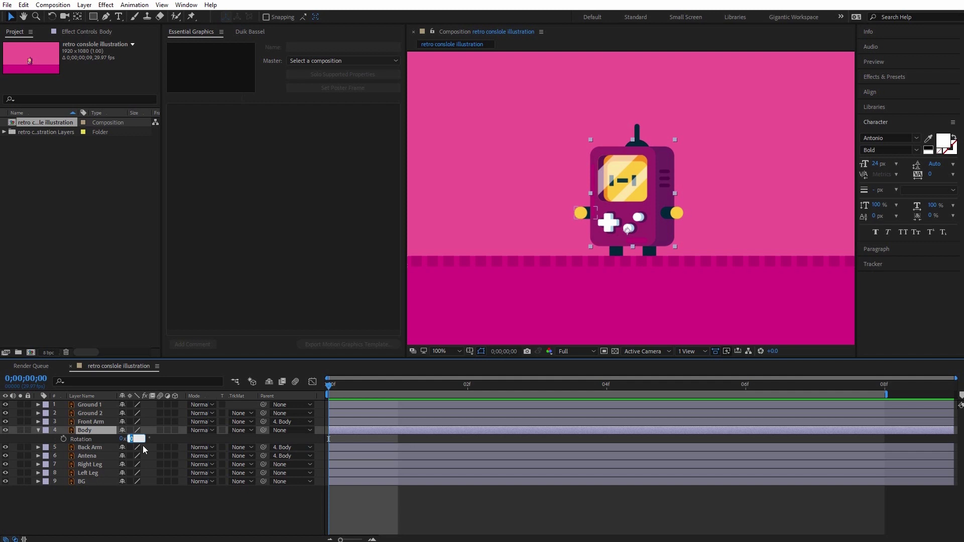
pyautogui.write('-4')
pyautogui.press('Return')
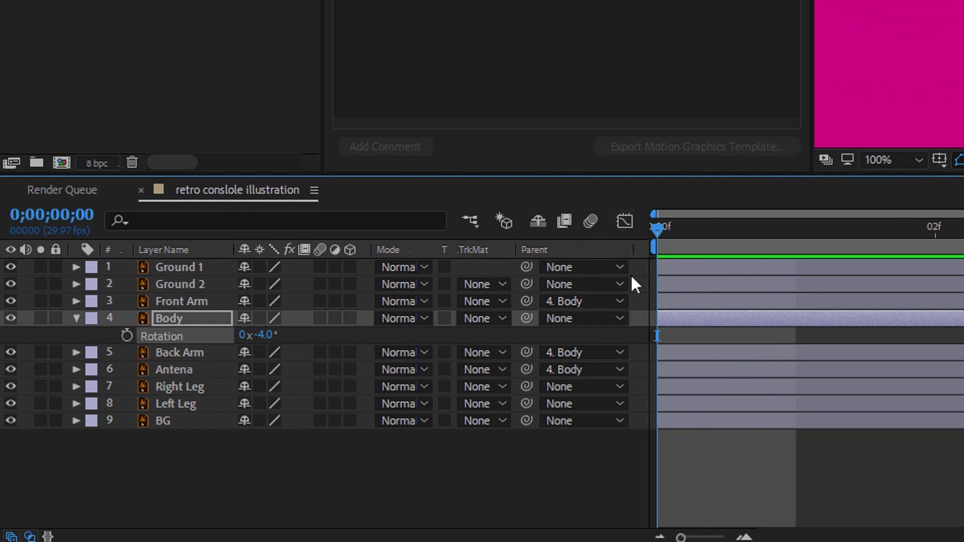
pyautogui.click(124, 335)
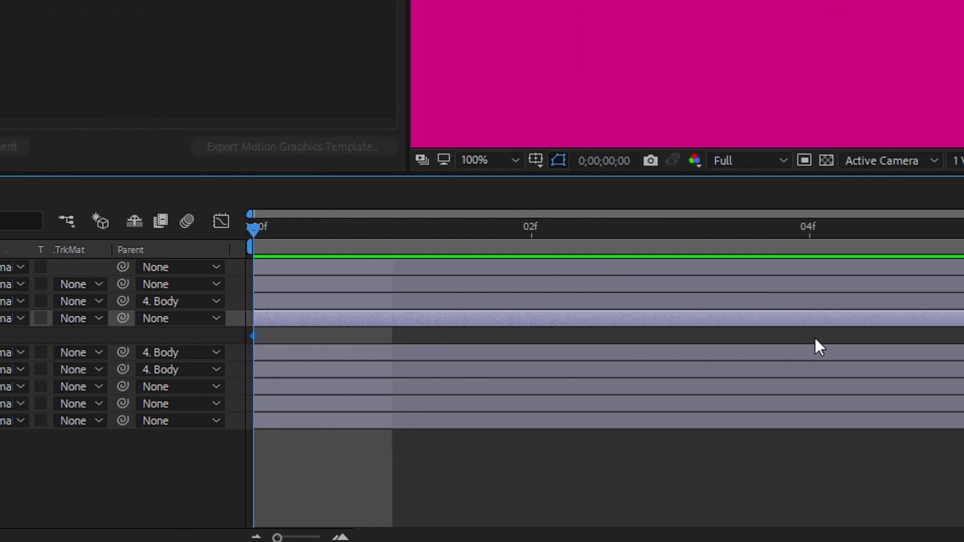
# Add Body rotation keyframes of +4° at frame 4 and -4° at frame 8.
pyautogui.click(763, 230)
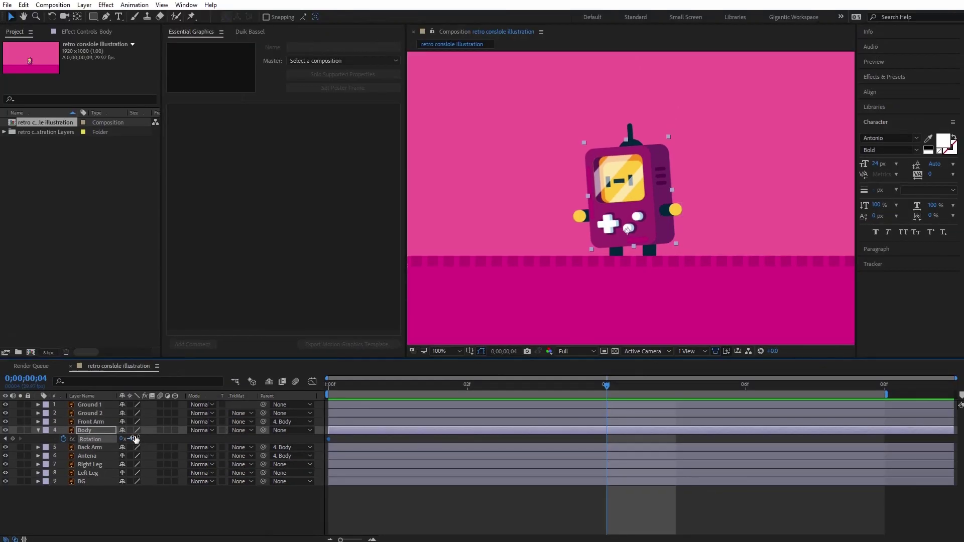
pyautogui.click(134, 439)
pyautogui.write('4')
pyautogui.press('Return')
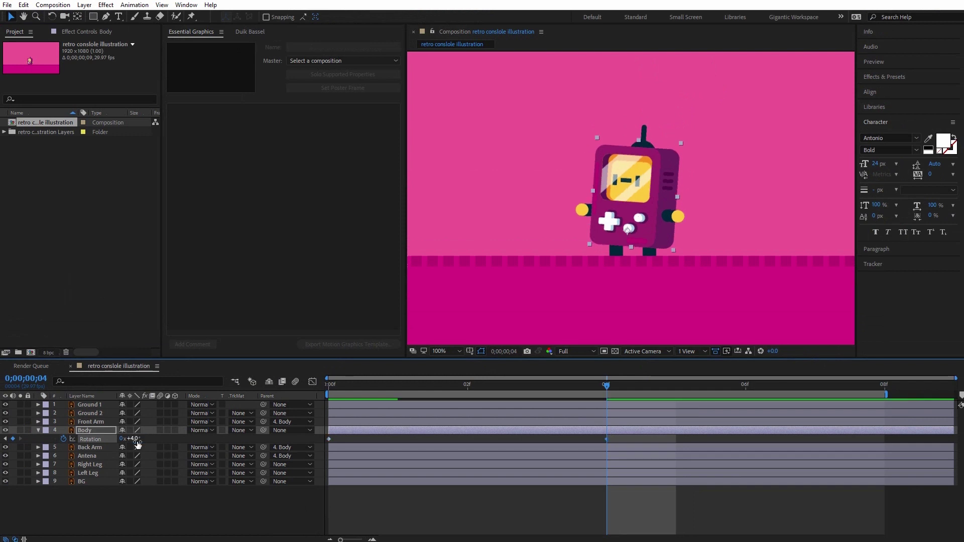
pyautogui.click(886, 393)
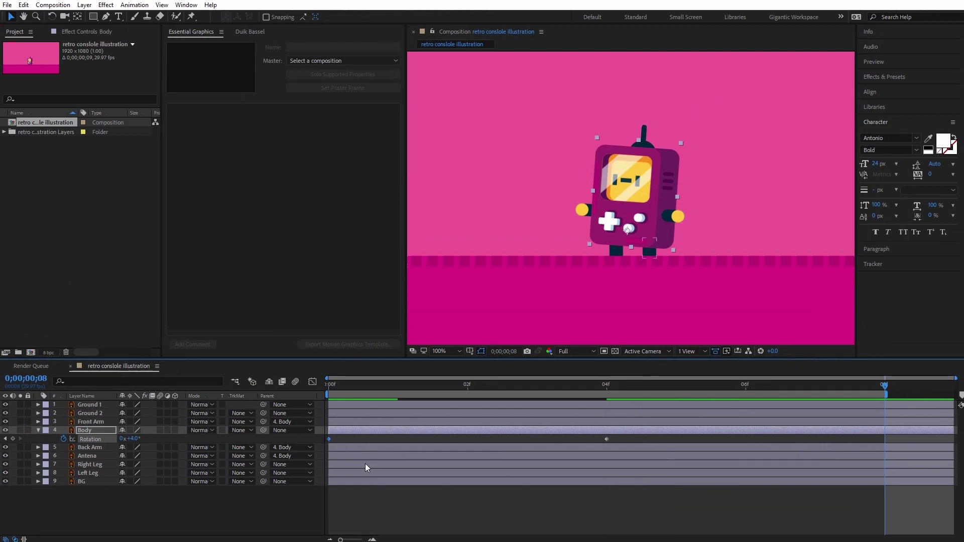
pyautogui.hotkey('ctrl', 'v')
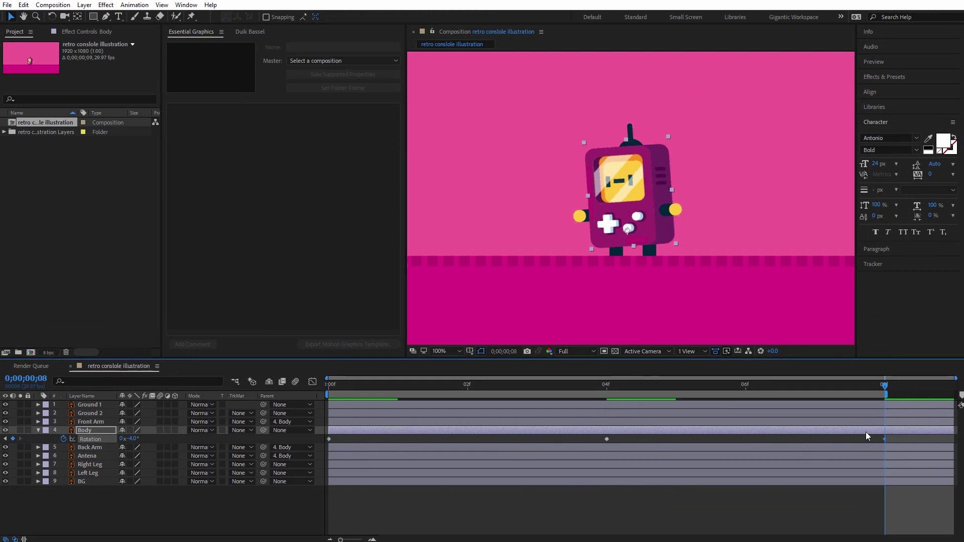
# Apply Easy Ease to all three Body rotation keyframes and preview the rocking.
pyautogui.moveTo(892, 436); pyautogui.dragTo(318, 446)
pyautogui.press('F9')
pyautogui.click(535, 503)
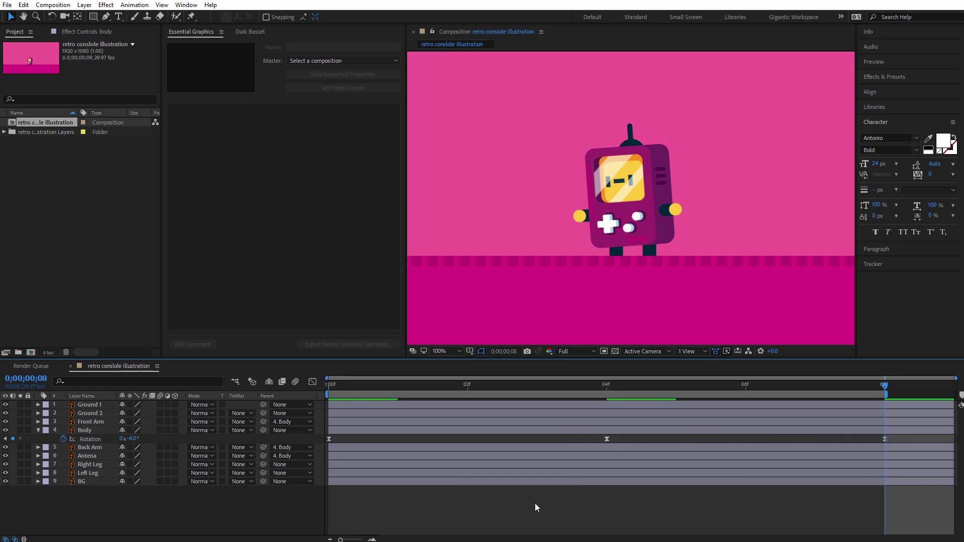
pyautogui.press('space')
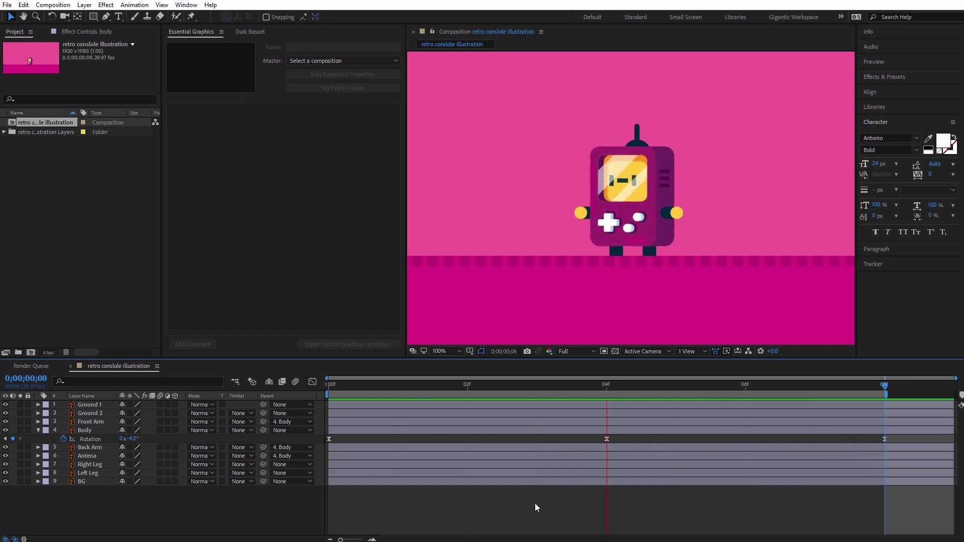
pyautogui.press('space')
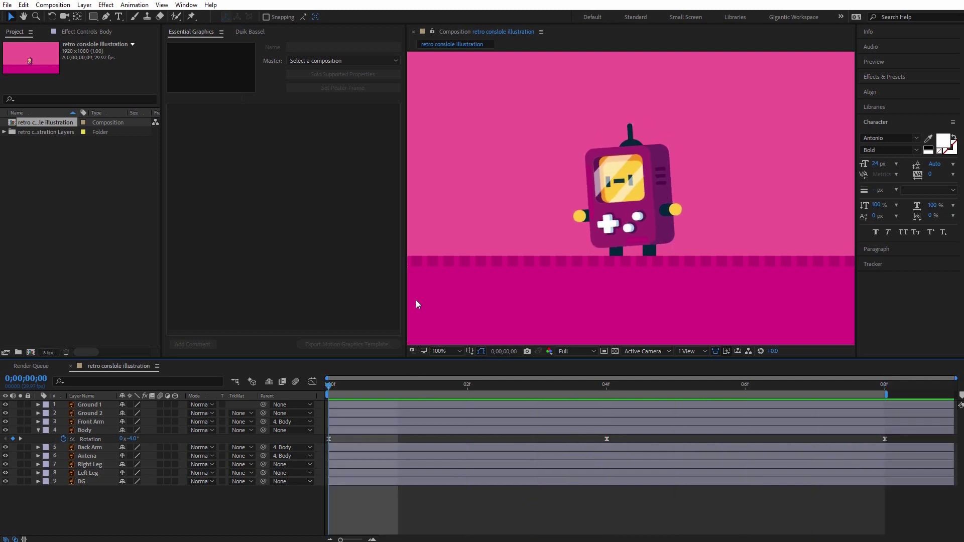
# Keyframe Antena's rotation at -30° on frame 0.
pyautogui.click(87, 456)
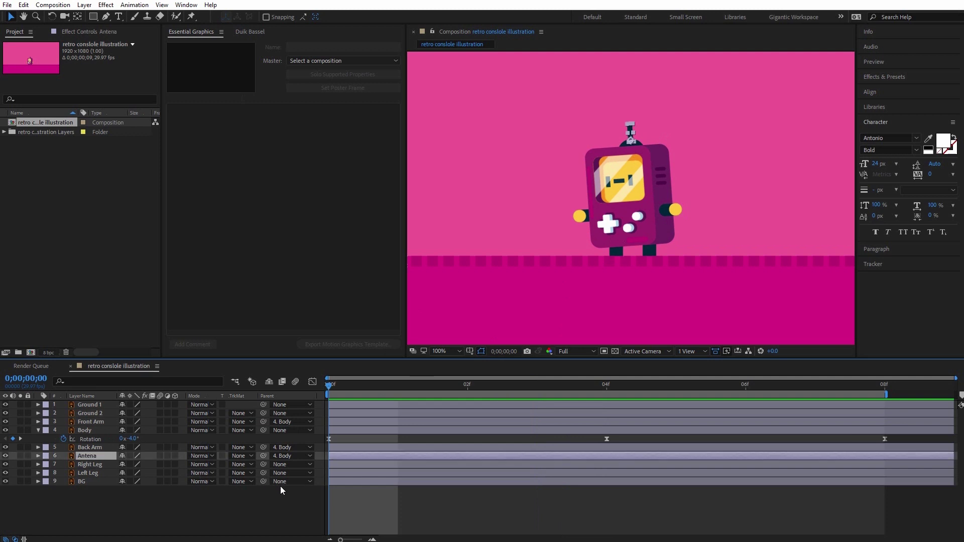
pyautogui.press('r')
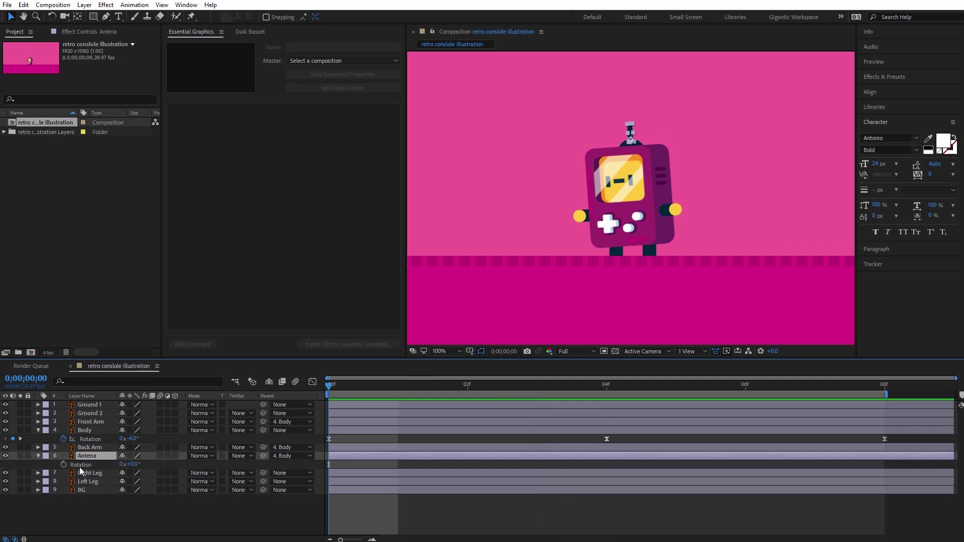
pyautogui.click(63, 465)
pyautogui.click(131, 465)
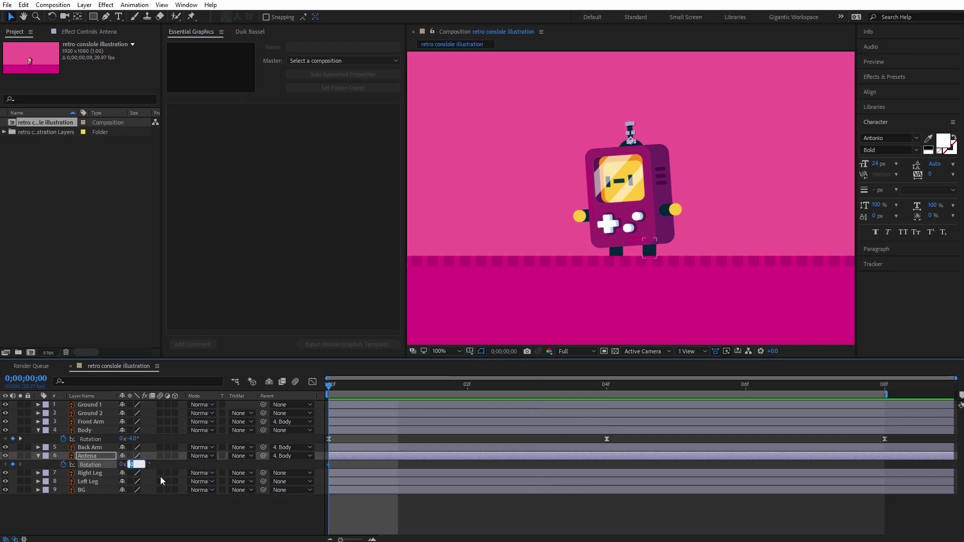
pyautogui.write('-15')
pyautogui.press('Return')
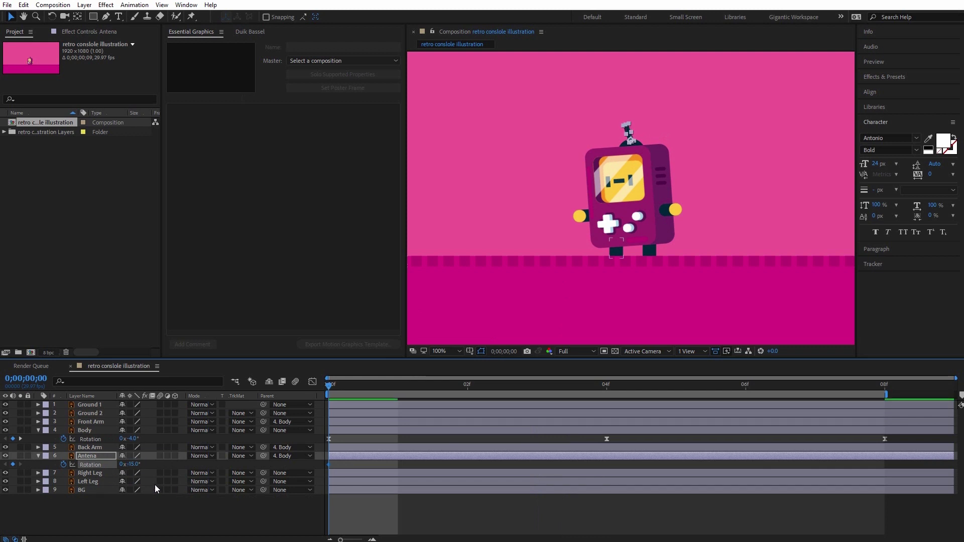
pyautogui.click(130, 465)
pyautogui.write('-30')
pyautogui.press('Return')
# Add antenna rotation keyframes of +30° at frame 4 and a pasted -30° at frame 8.
pyautogui.click(607, 390)
pyautogui.click(134, 465)
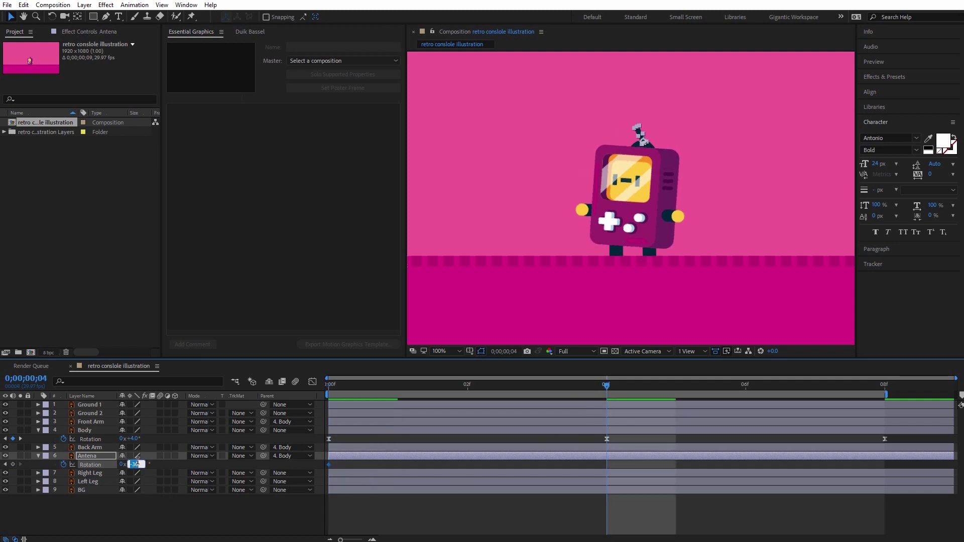
pyautogui.write('3')
pyautogui.press('Return')
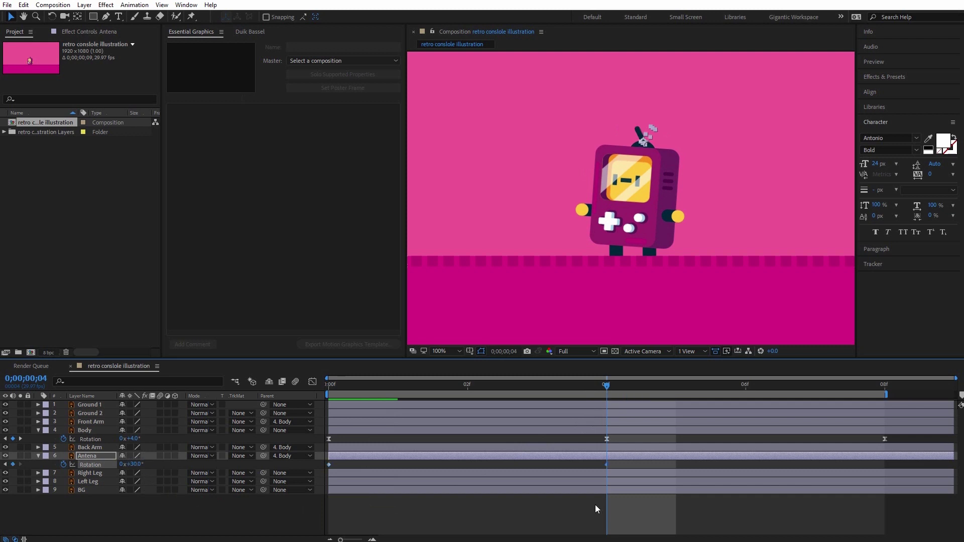
pyautogui.press('k')
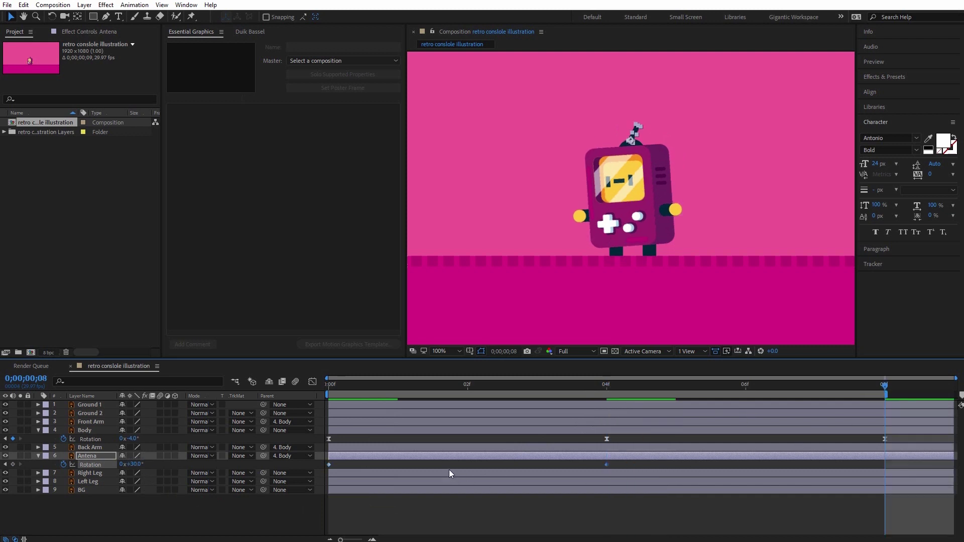
pyautogui.click(329, 465)
pyautogui.hotkey('ctrl', 'v')
# Apply Easy Ease to all antenna rotation keyframes and preview the swing.
pyautogui.moveTo(894, 462); pyautogui.dragTo(329, 472)
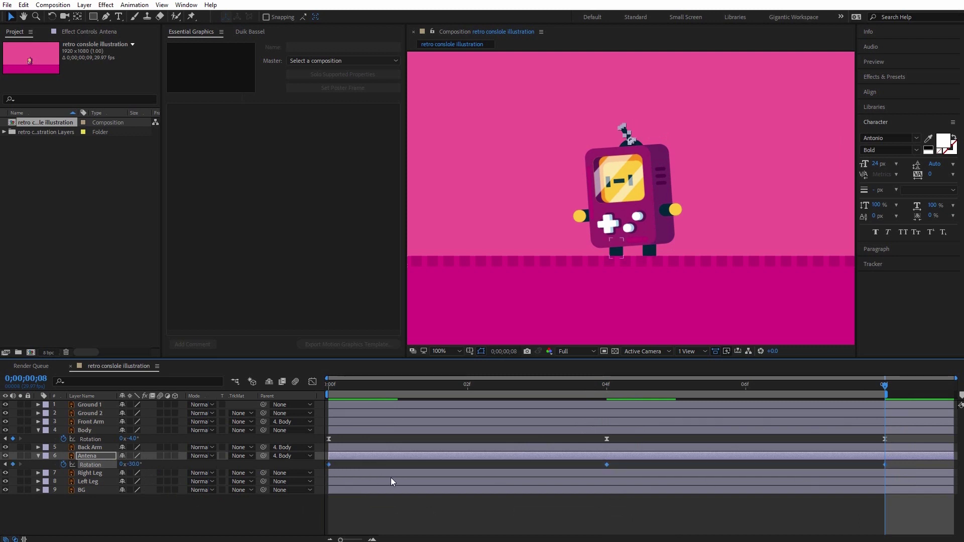
pyautogui.press('F9')
pyautogui.press('space')
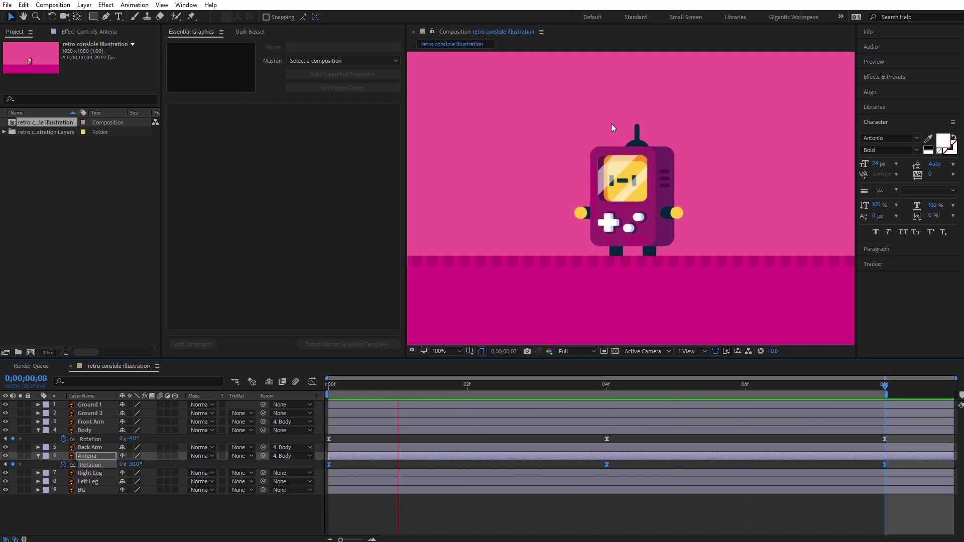
pyautogui.press('space')
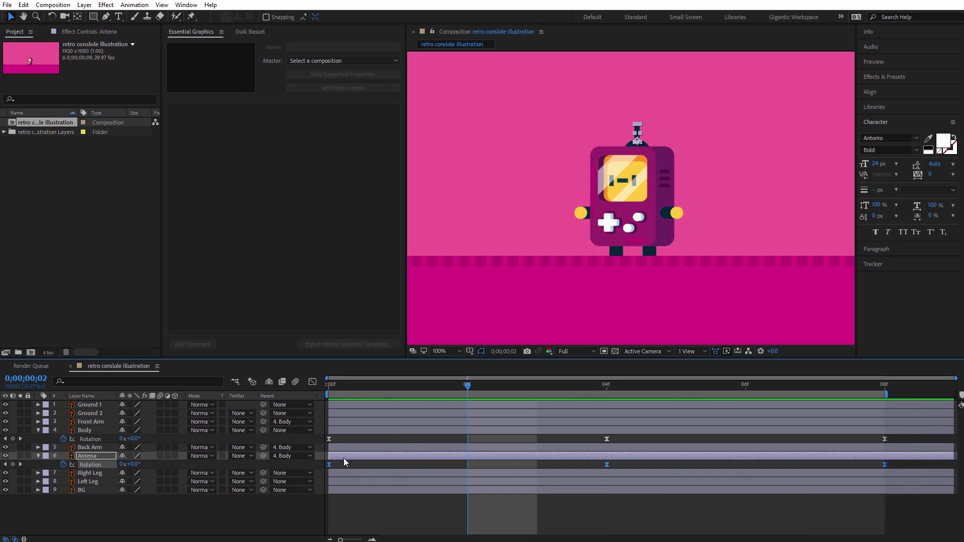
# Replace the Antena Rotation default expression with loopOut("pingpong") and commit it.
pyautogui.press('Home')
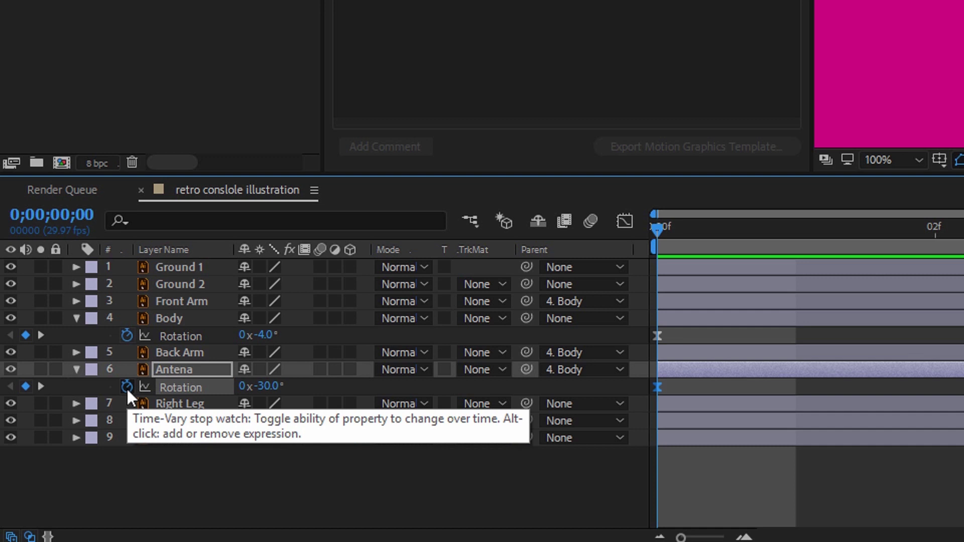
pyautogui.keyDown('alt'); pyautogui.click(127, 388); pyautogui.keyUp('alt')
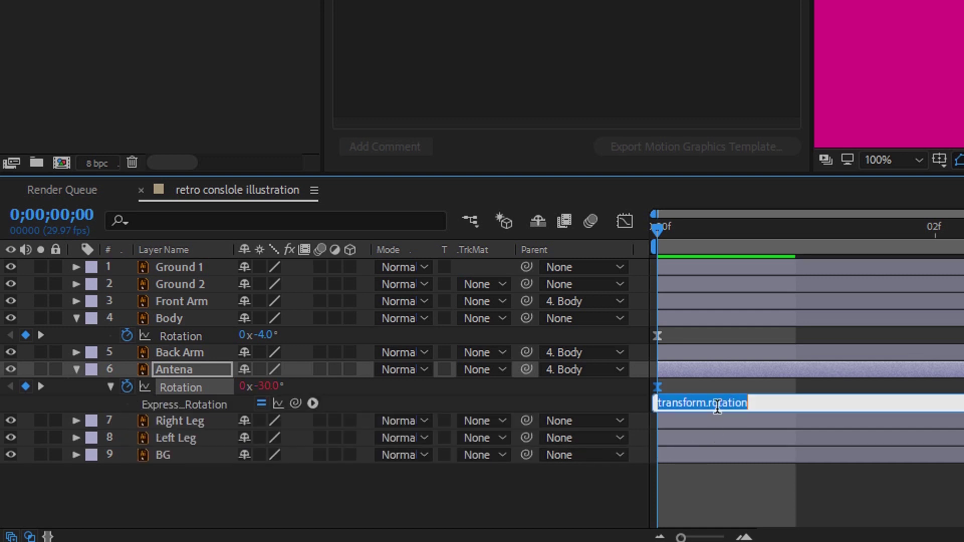
pyautogui.press('BackSpace')
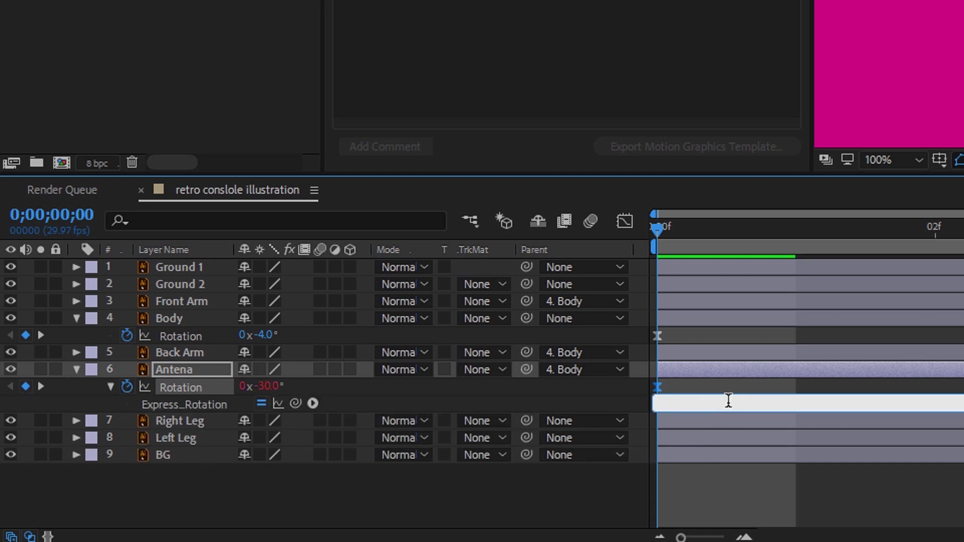
pyautogui.write('loopOut()')
pyautogui.press('Left')
pyautogui.write('""')
pyautogui.write('pingpon')
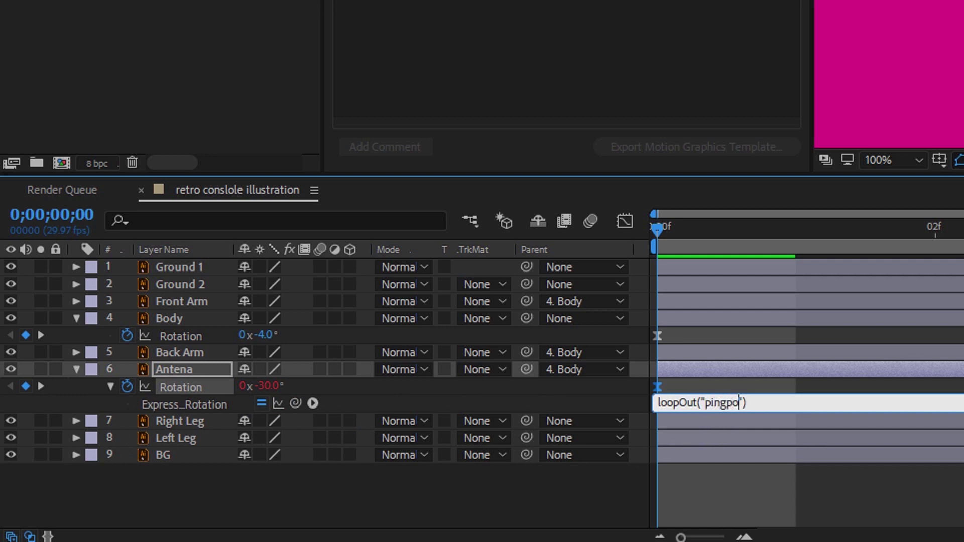
pyautogui.write('g')
pyautogui.press('KP_Enter')
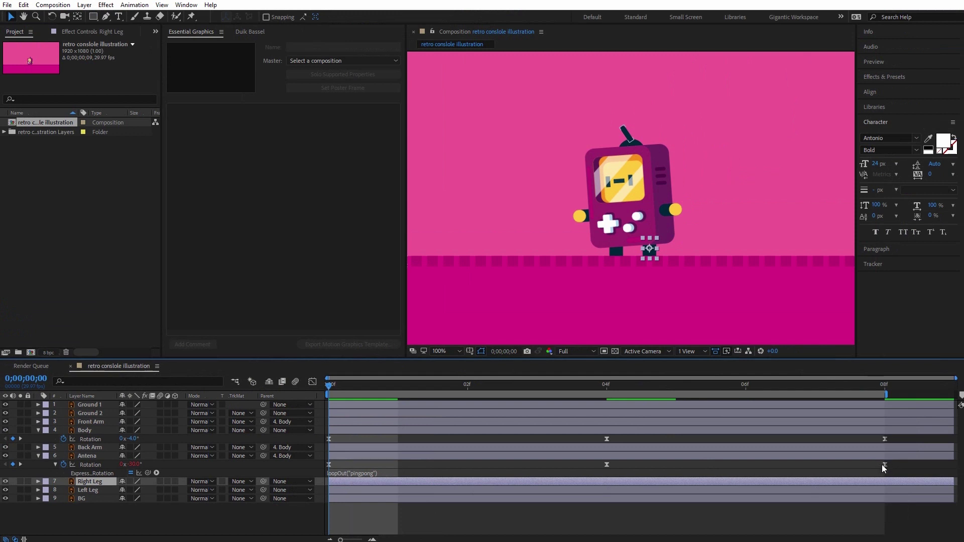
# Delete the antenna's frame 8 keyframe, shift Antena about 2 frames earlier, extend it to frame 8, and preview.
pyautogui.click(884, 465)
pyautogui.press('Delete')
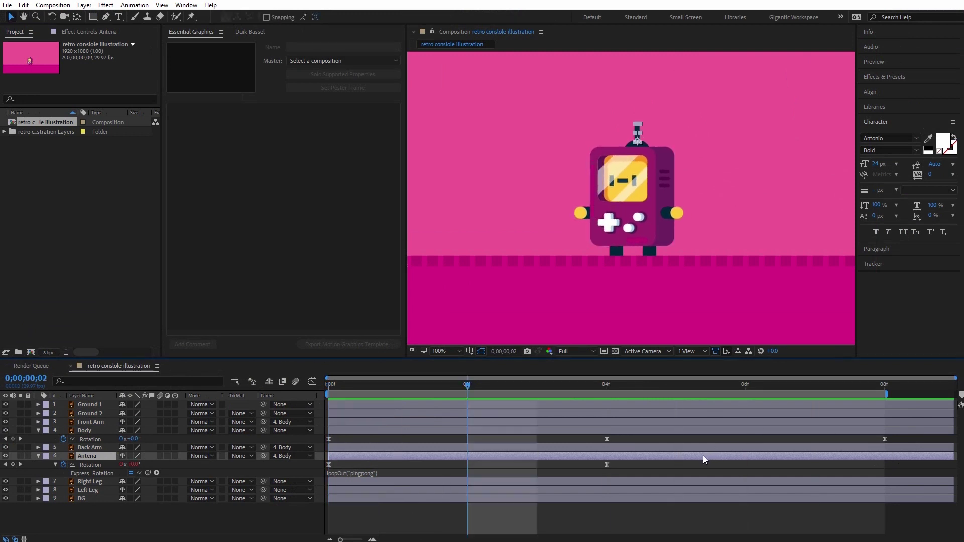
pyautogui.moveTo(677, 456); pyautogui.dragTo(598, 448)
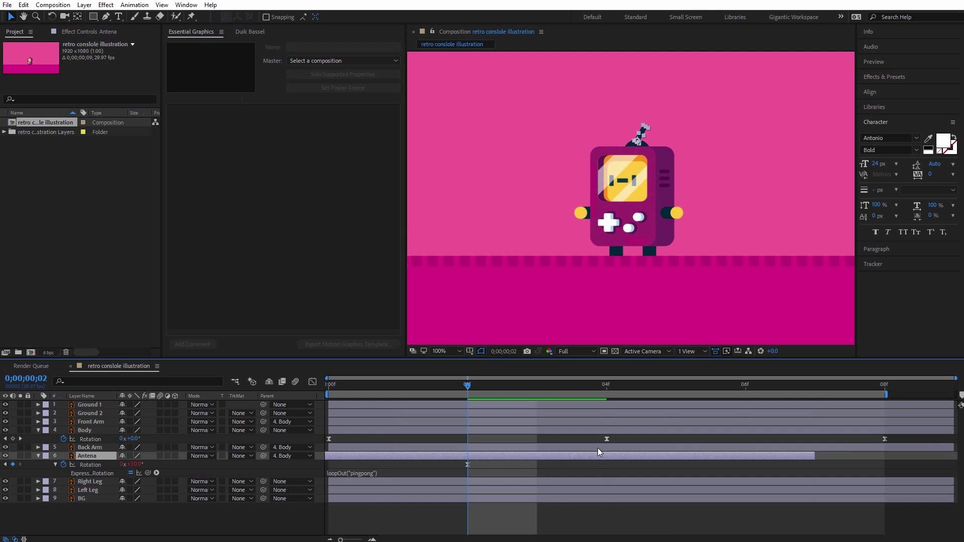
pyautogui.moveTo(815, 456); pyautogui.dragTo(955, 456)
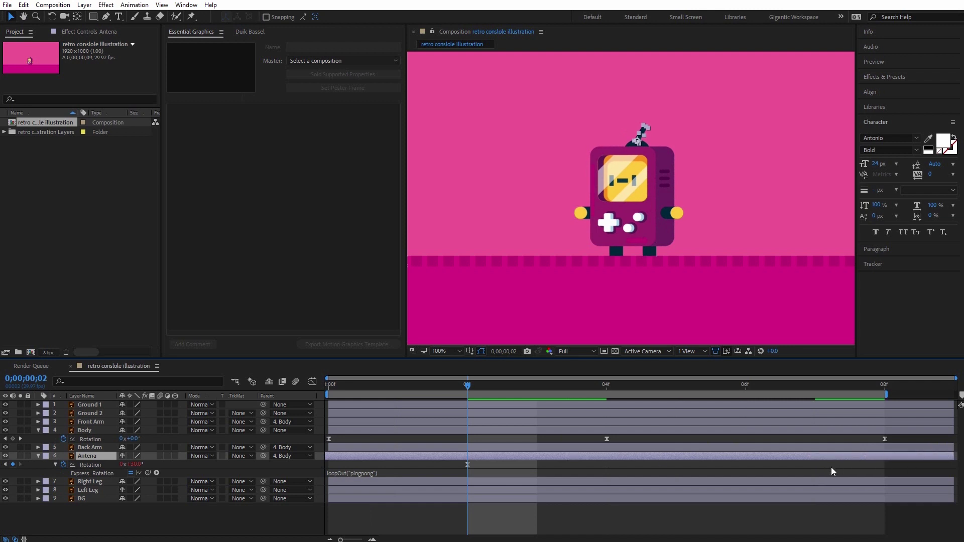
pyautogui.press('space')
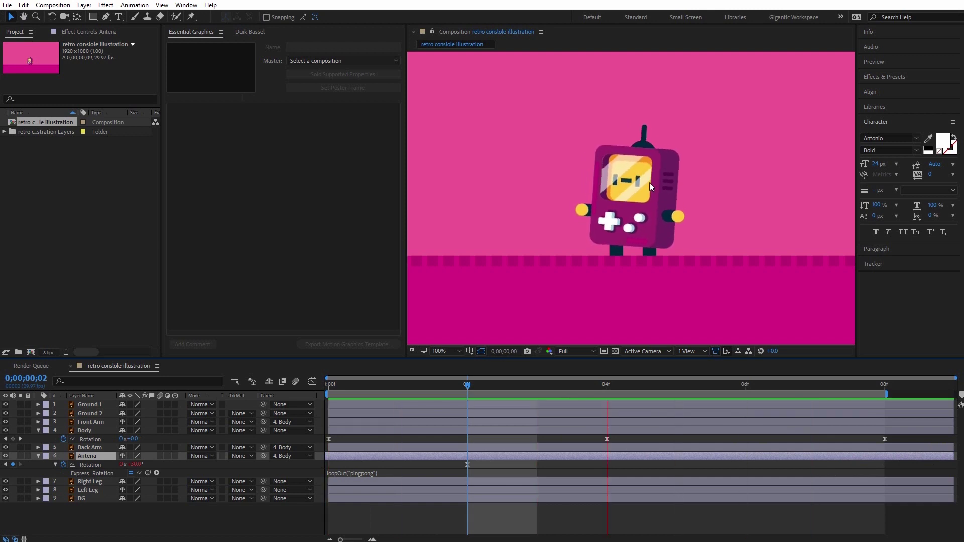
pyautogui.click(336, 385)
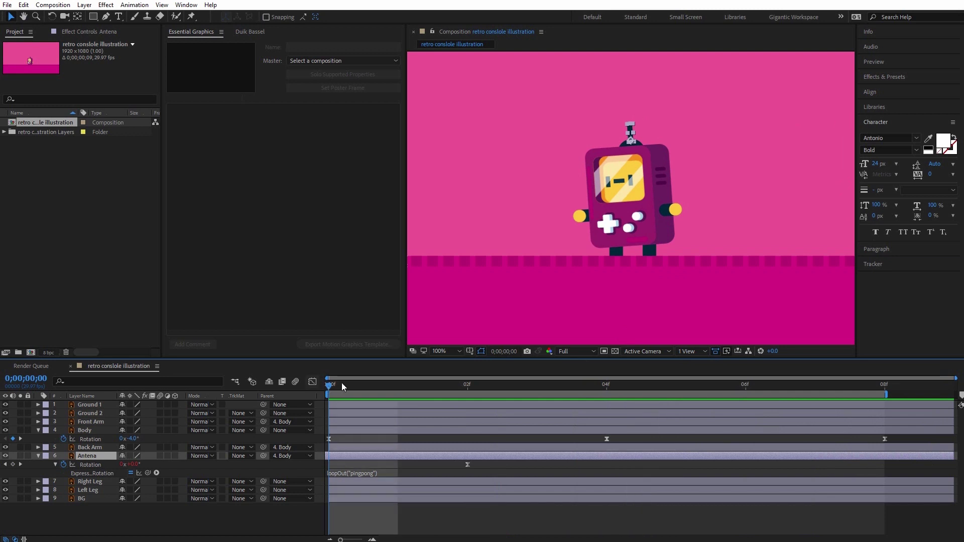
# Reveal Front Arm's rotation and move its anchor point onto the shoulder joint at 200% zoom.
pyautogui.click(670, 211)
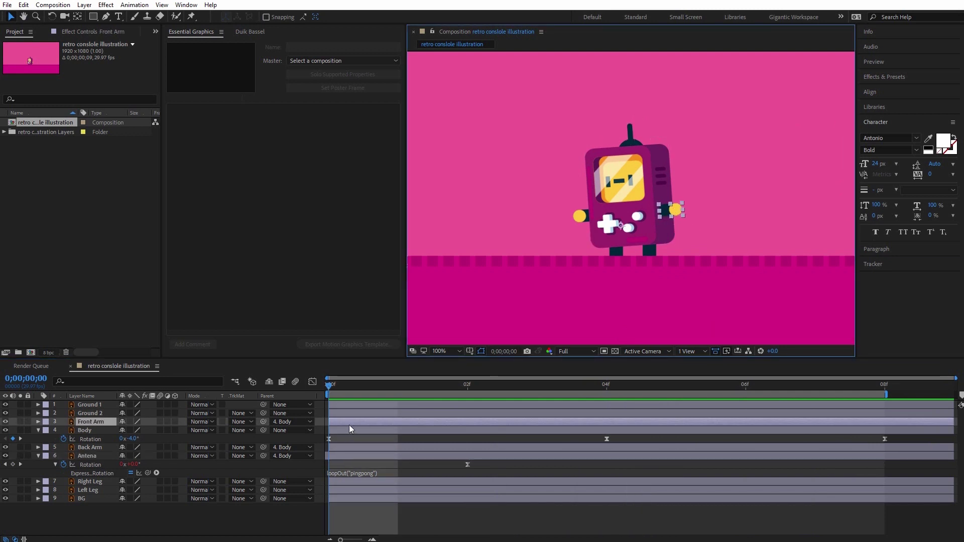
pyautogui.press('r')
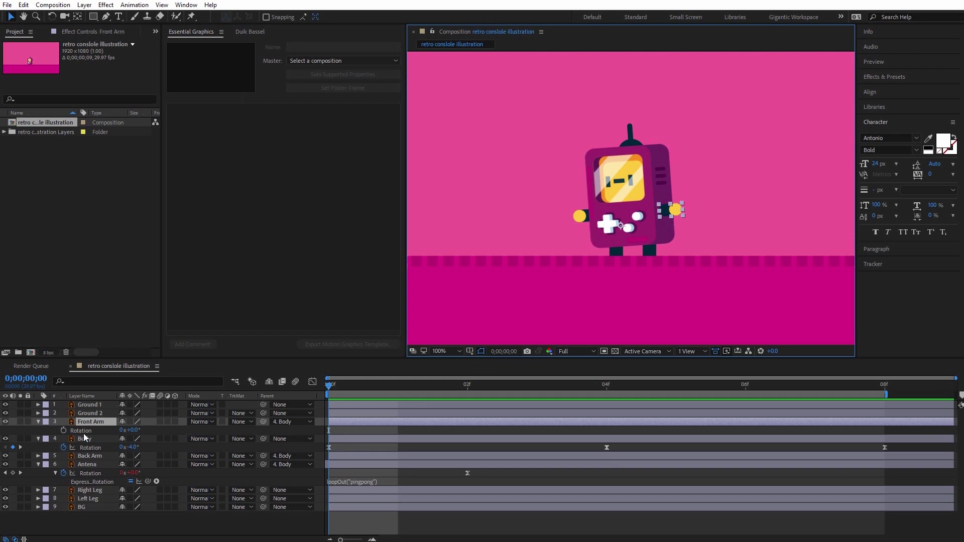
pyautogui.click(63, 431)
pyautogui.moveTo(131, 431); pyautogui.dragTo(145, 430)
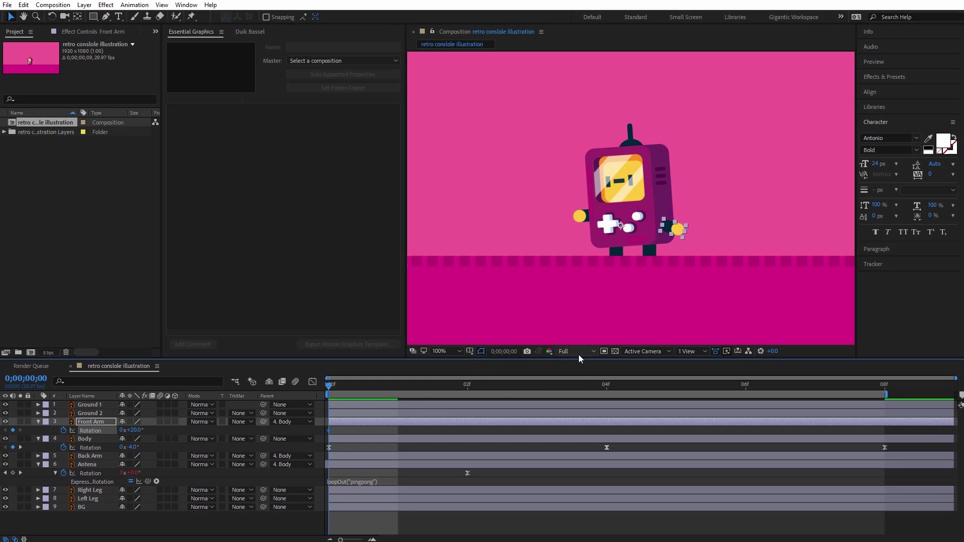
pyautogui.hotkey('ctrl', 'z')
pyautogui.hotkey('ctrl', 'z')
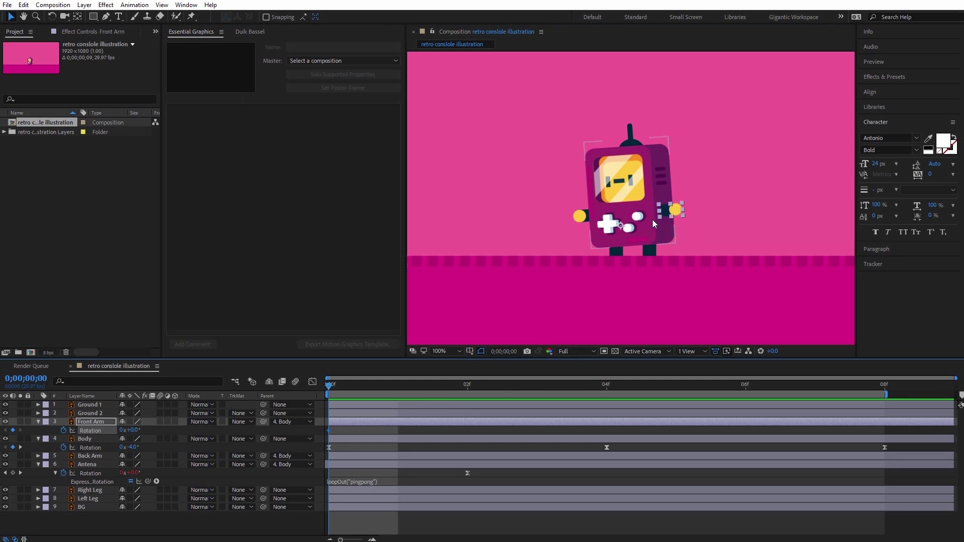
pyautogui.click(668, 210)
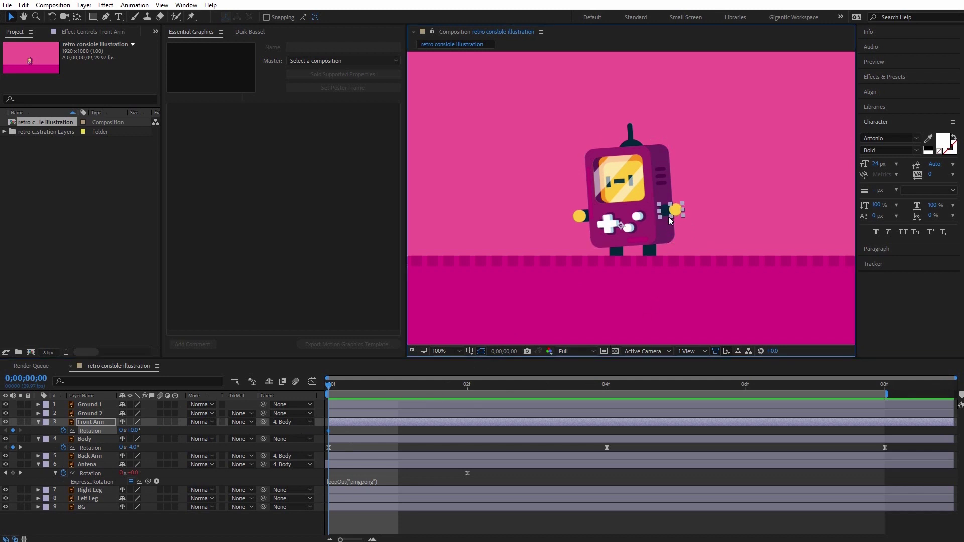
pyautogui.click(336, 424)
pyautogui.click(78, 17)
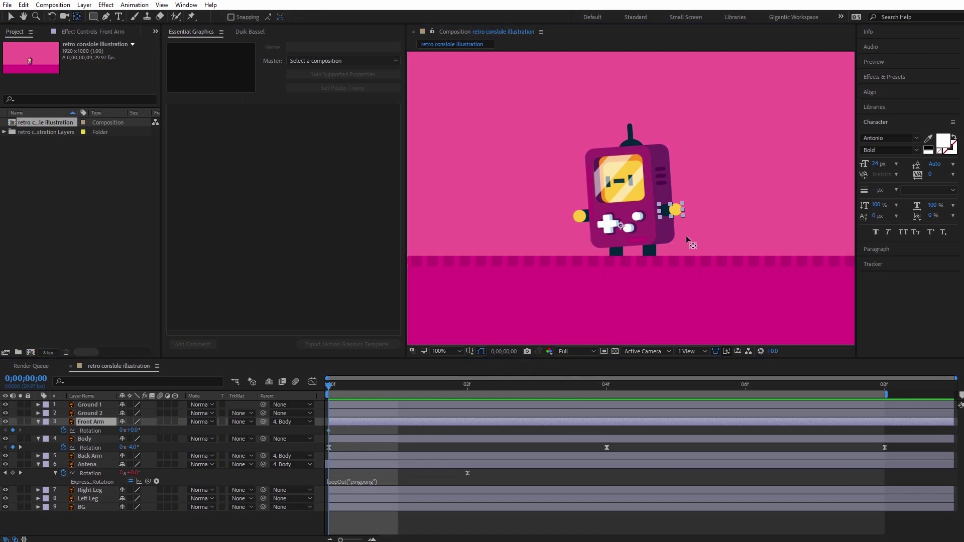
pyautogui.moveTo(621, 225); pyautogui.dragTo(664, 210)
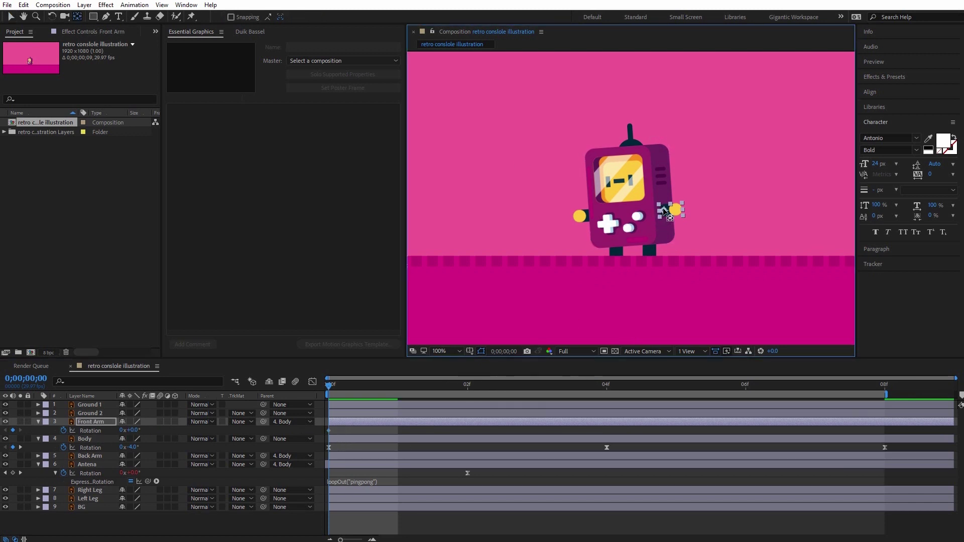
pyautogui.click(447, 351)
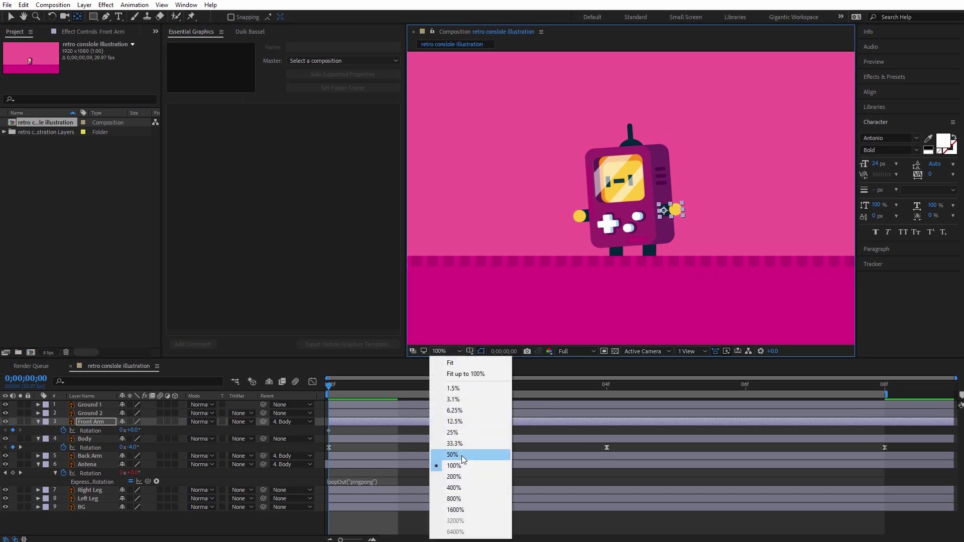
pyautogui.click(462, 455)
pyautogui.moveTo(700, 226); pyautogui.dragTo(702, 226)
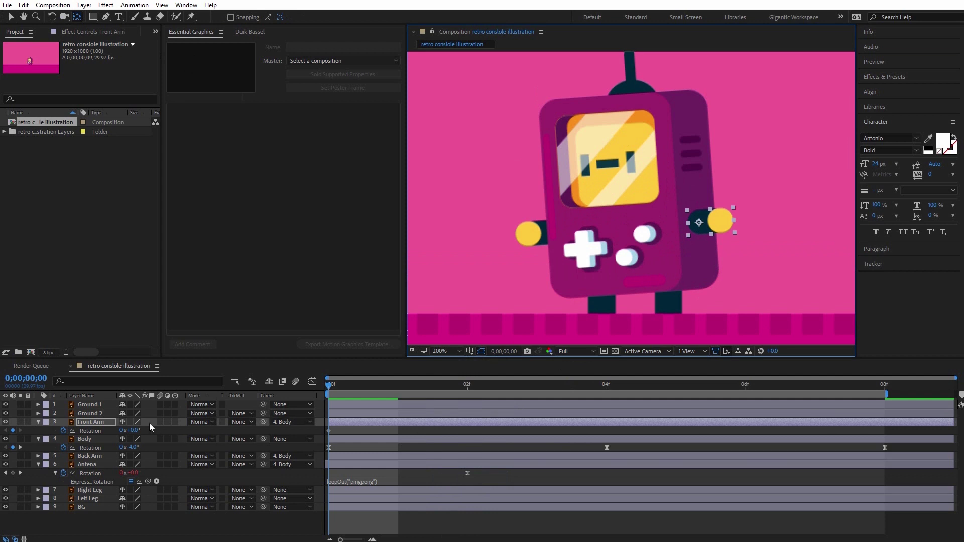
# Keyframe Front Arm's rotation at +30° on frame 0 and -30° on frame 04.
pyautogui.click(135, 431)
pyautogui.write('3')
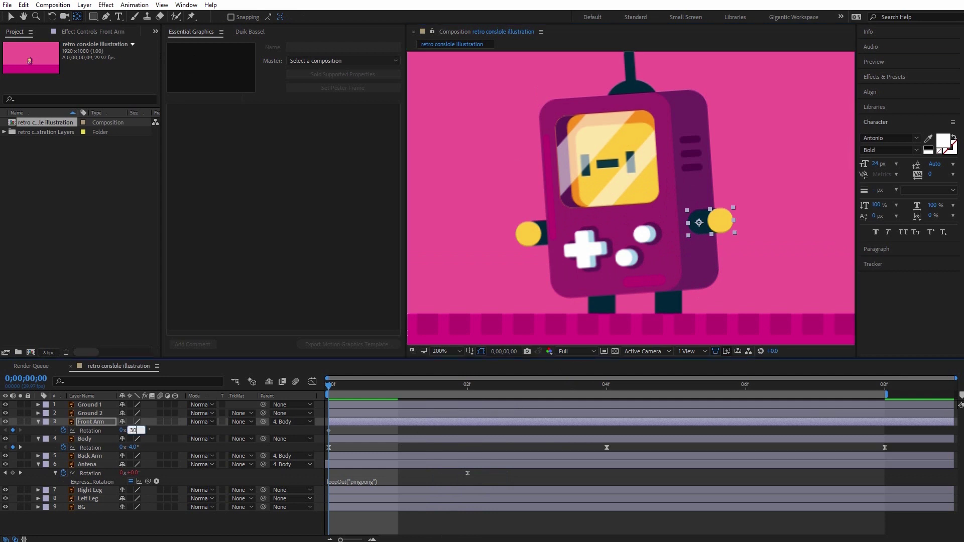
pyautogui.write('0')
pyautogui.press('Return')
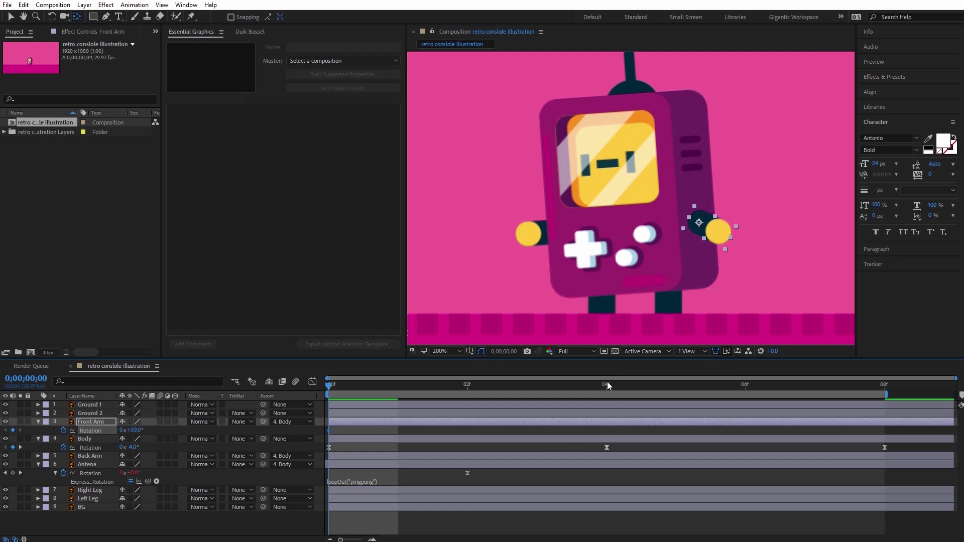
pyautogui.click(608, 386)
pyautogui.click(135, 430)
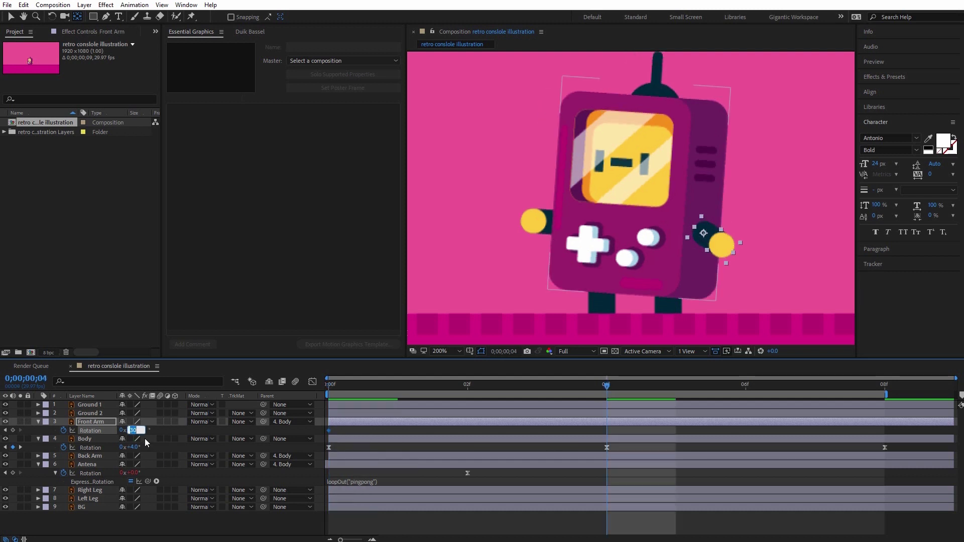
pyautogui.write('-30')
pyautogui.press('Return')
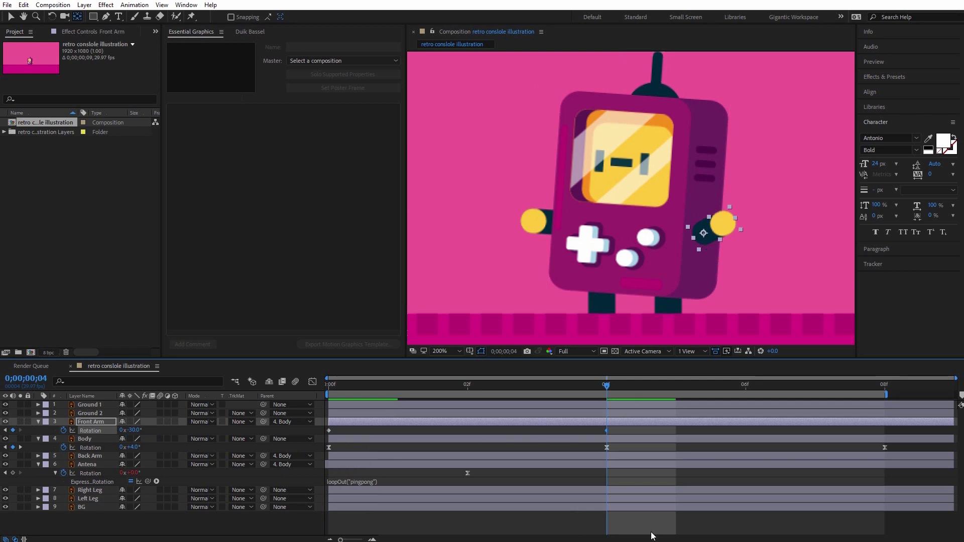
# Copy the +30° keyframe to frame 08, select all three arm keys, and preview the swing.
pyautogui.click(884, 387)
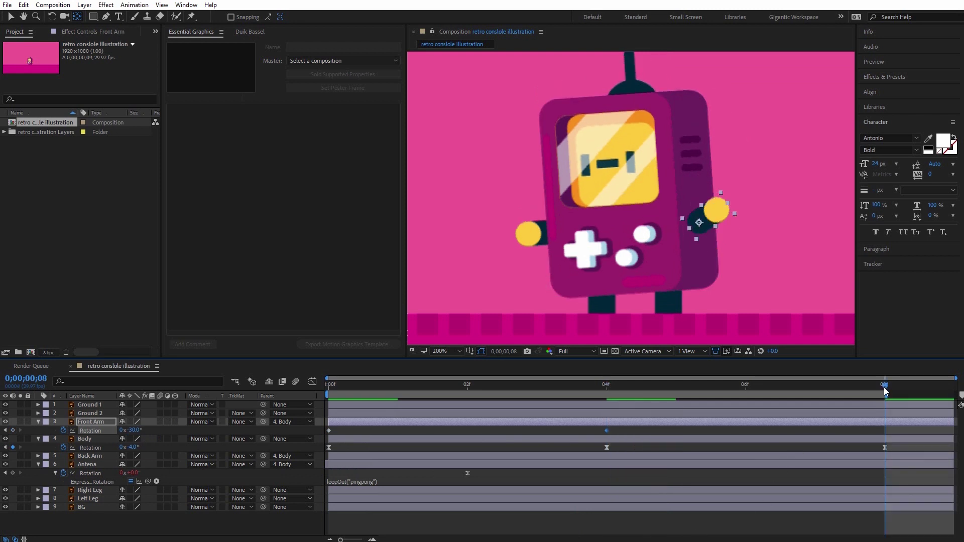
pyautogui.click(329, 432)
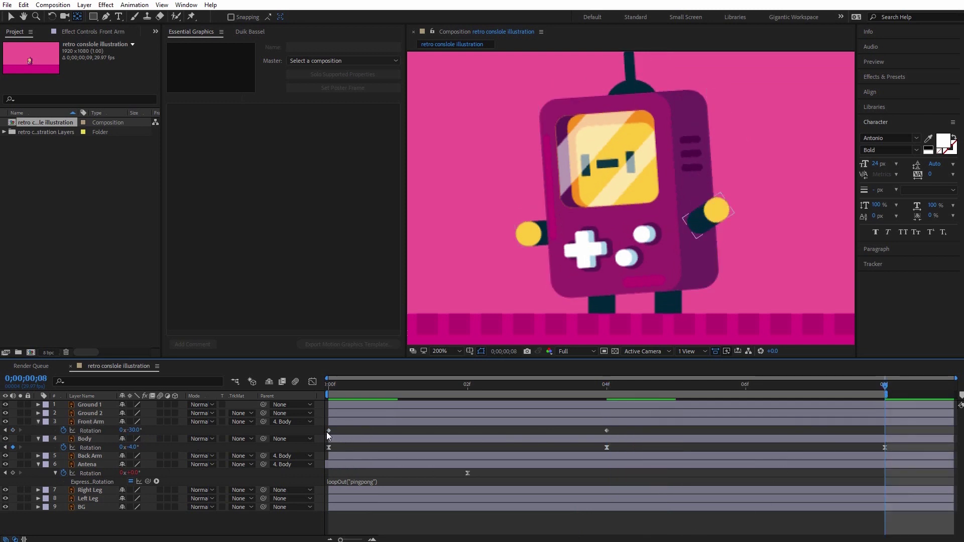
pyautogui.click(328, 431)
pyautogui.hotkey('ctrl', 'c')
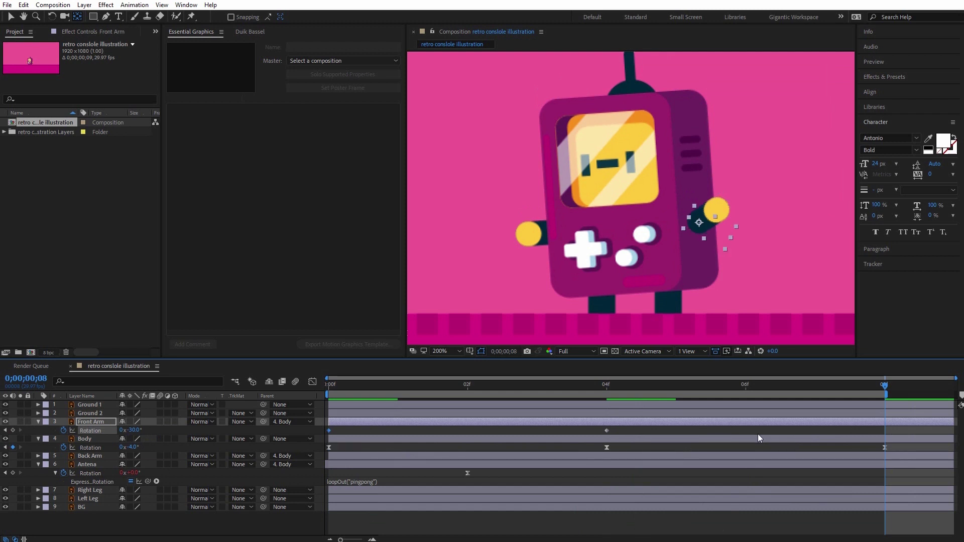
pyautogui.hotkey('ctrl', 'v')
pyautogui.moveTo(890, 435); pyautogui.dragTo(319, 436)
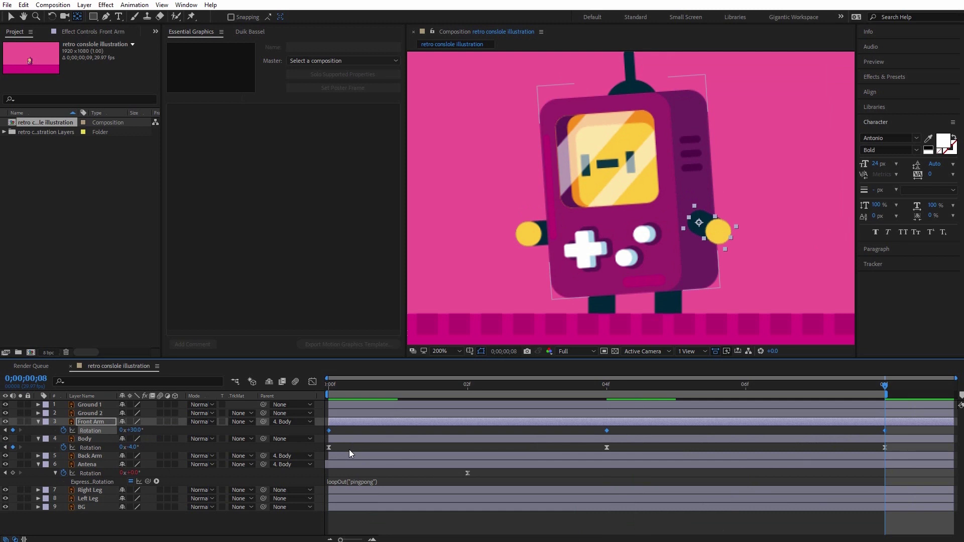
pyautogui.press('space')
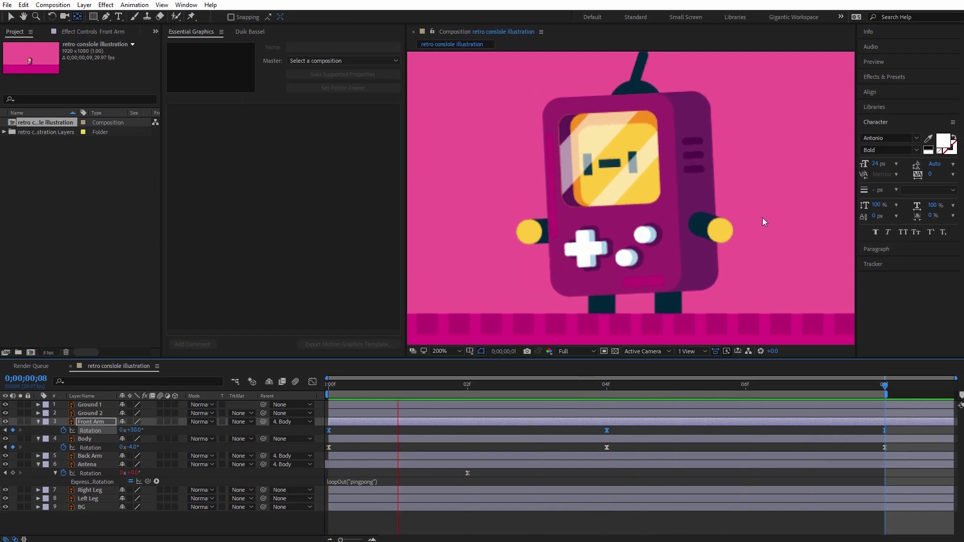
pyautogui.click(322, 385)
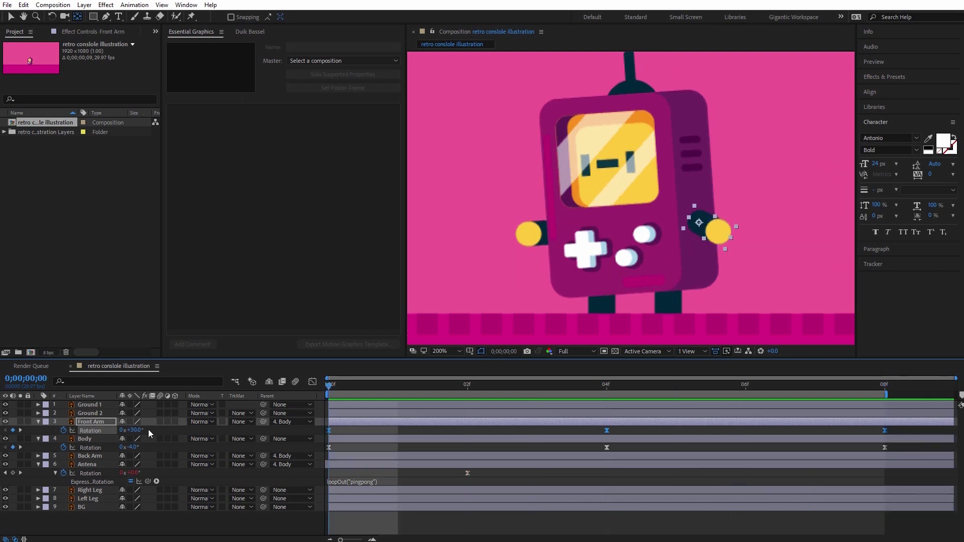
pyautogui.click(92, 457)
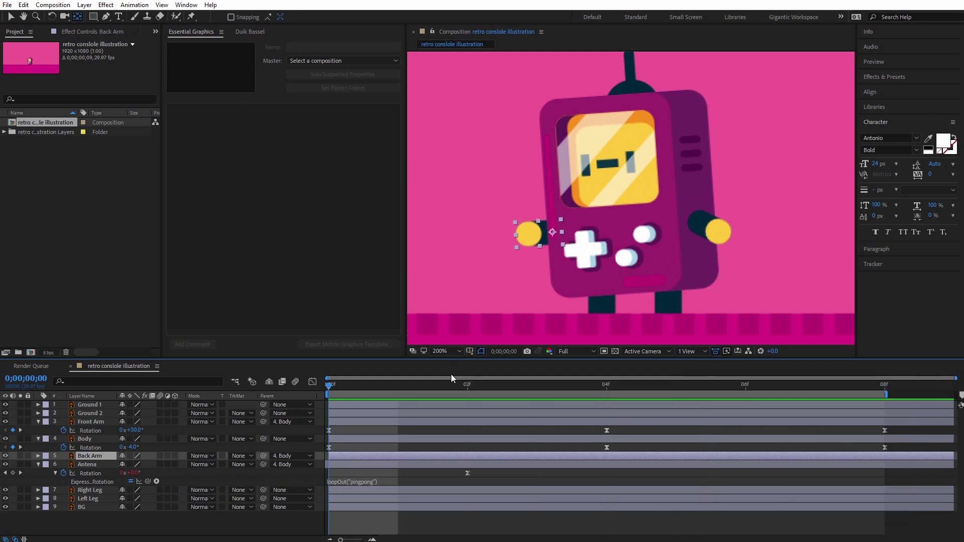
# Set the Back Arm rotation to -30° and start a rotation keyframe at frame 0.
pyautogui.press('r')
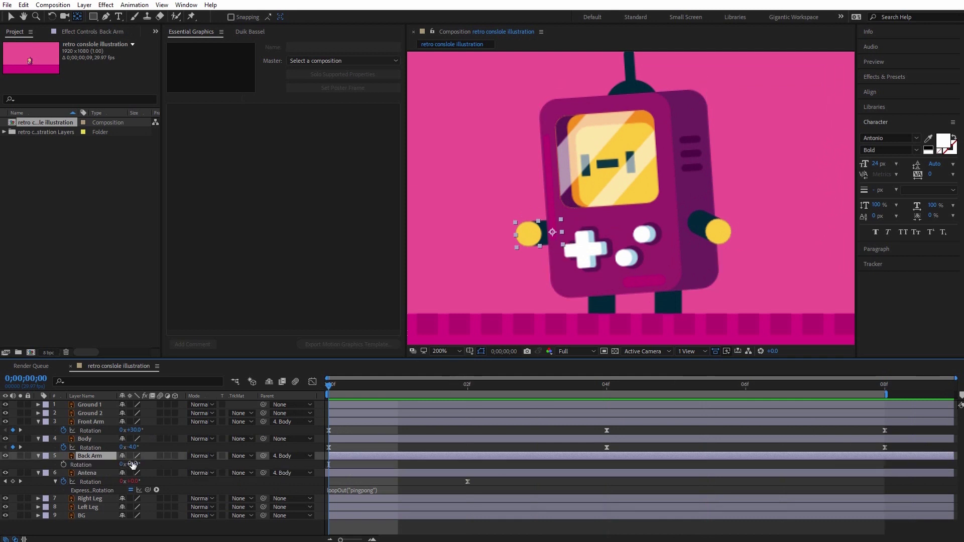
pyautogui.click(133, 465)
pyautogui.write('30')
pyautogui.press('Return')
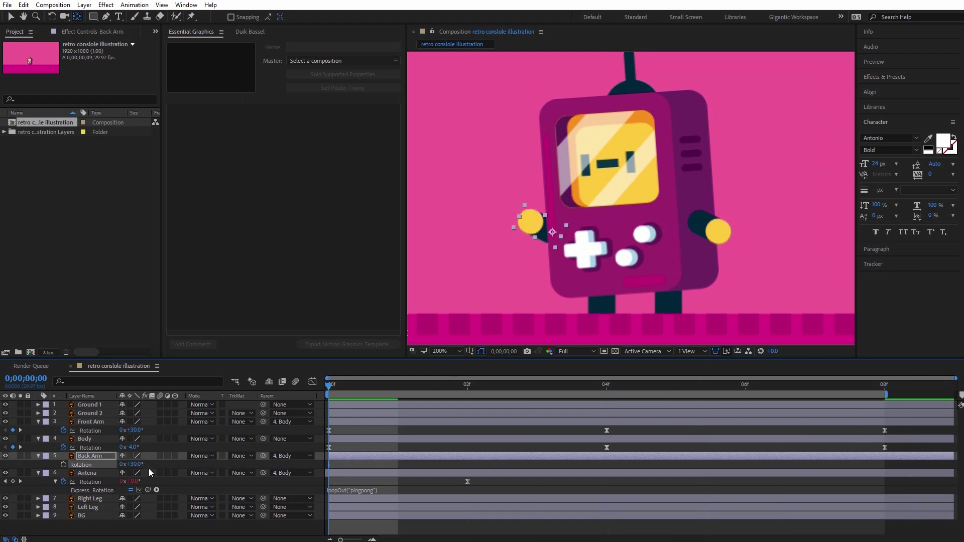
pyautogui.click(134, 464)
pyautogui.write('-30')
pyautogui.press('Return')
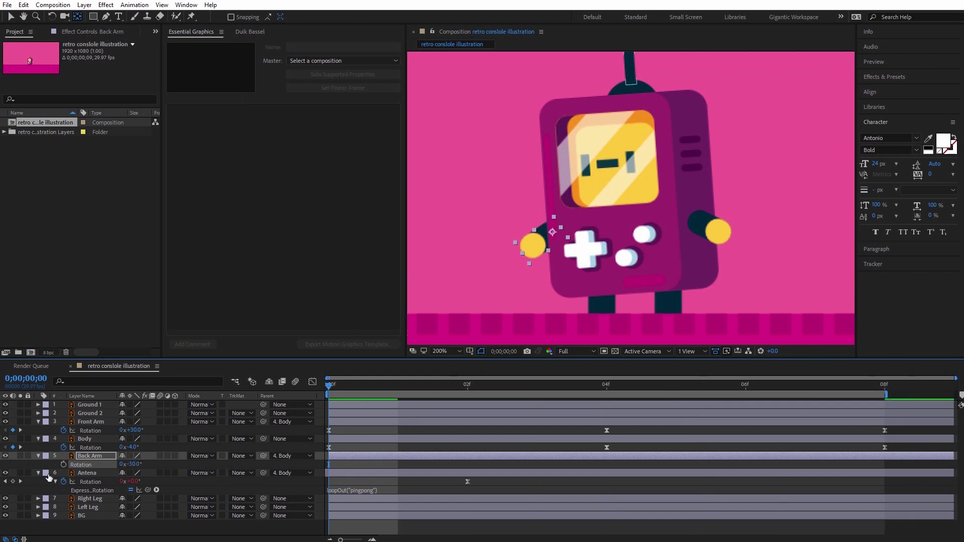
pyautogui.click(63, 465)
# Key the Back Arm rotation at +30° on frame 4, then preview the swing.
pyautogui.click(606, 385)
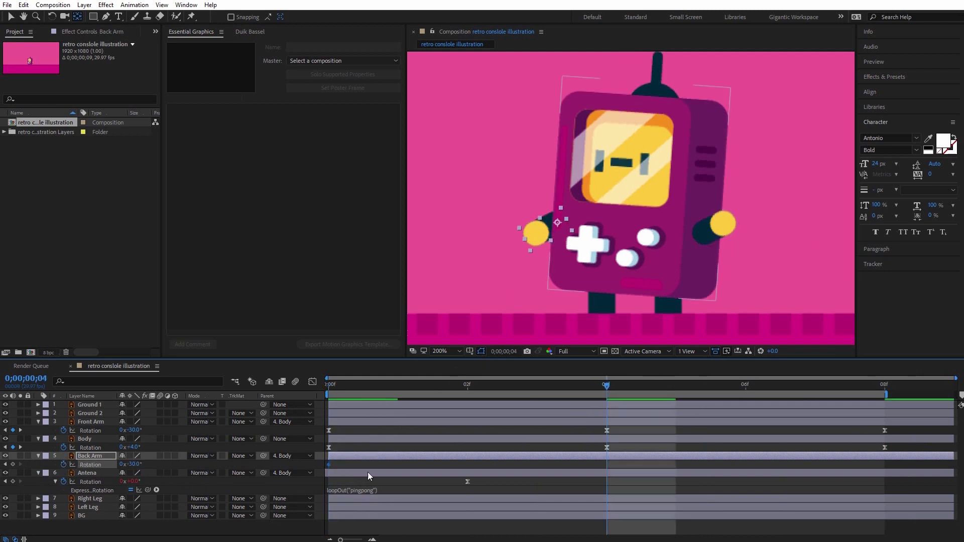
pyautogui.click(132, 464)
pyautogui.write('30')
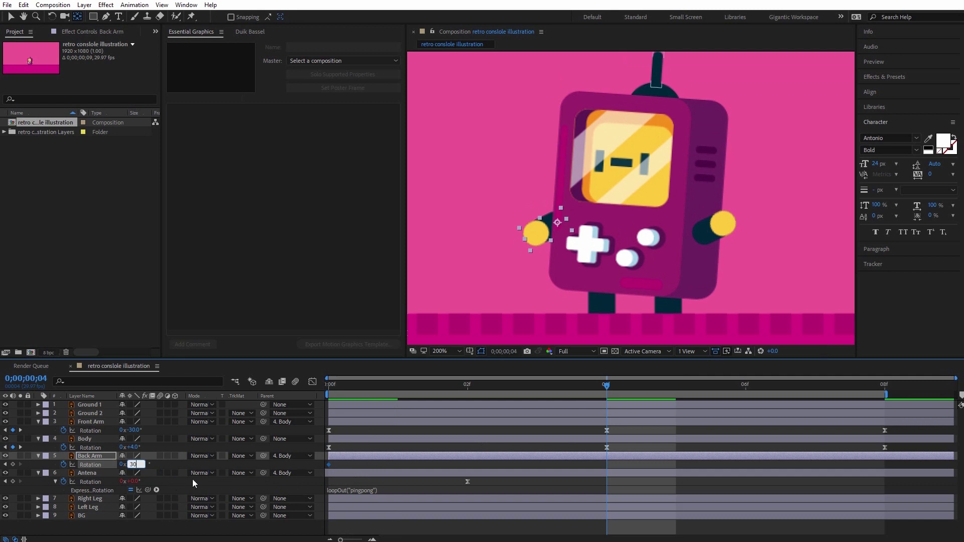
pyautogui.press('Return')
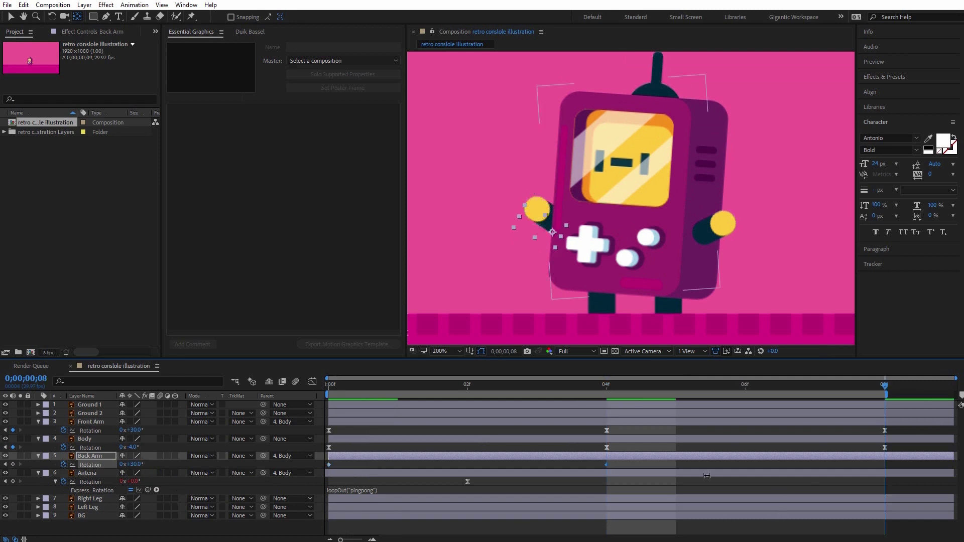
pyautogui.click(887, 387)
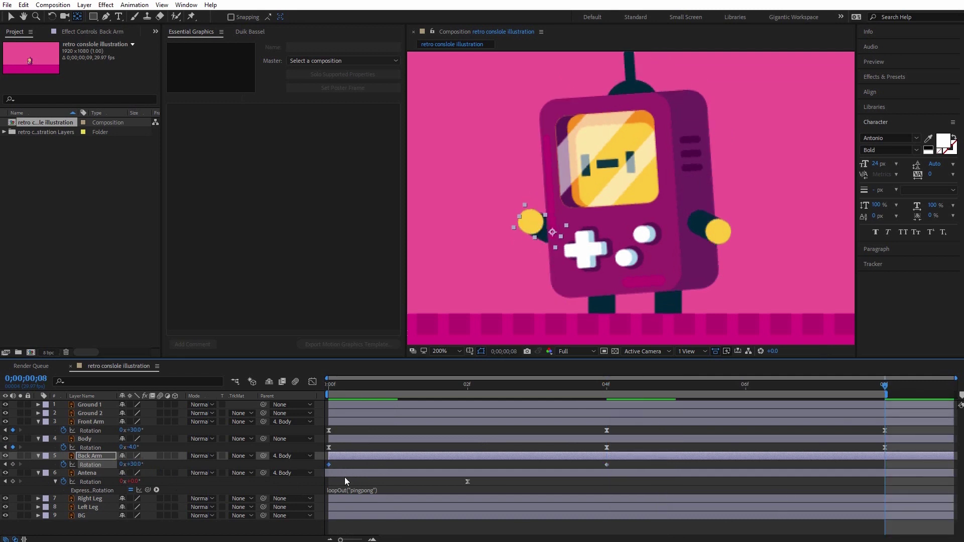
pyautogui.press('space')
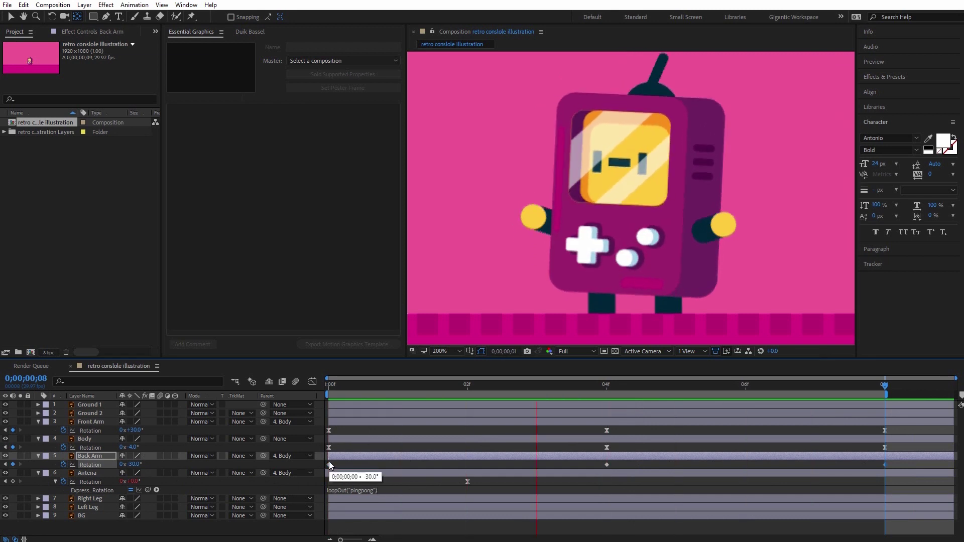
pyautogui.press('space')
# Easy-ease all Back Arm rotation keyframes, preview, and select the Right and Left Leg layers.
pyautogui.moveTo(619, 465); pyautogui.dragTo(322, 471)
pyautogui.press('F9')
pyautogui.press('space')
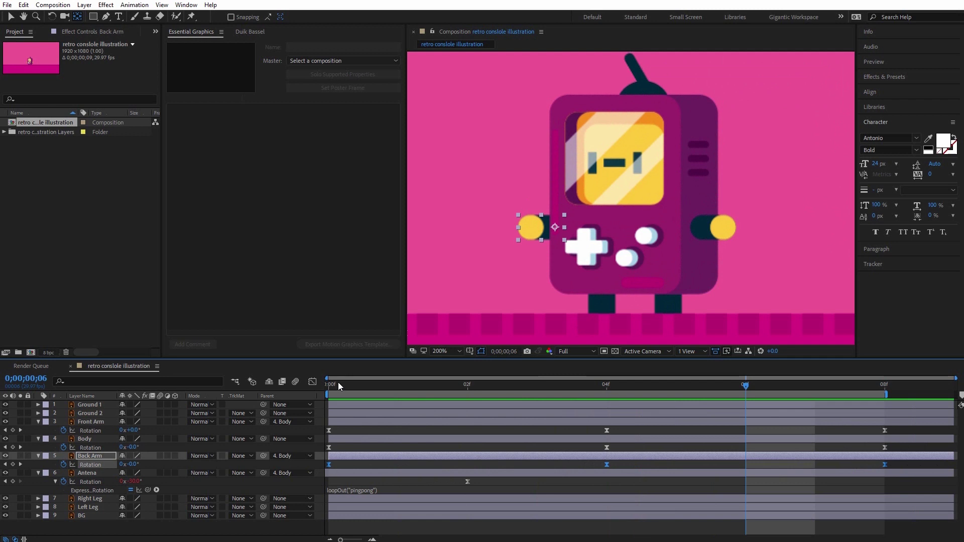
pyautogui.press('space')
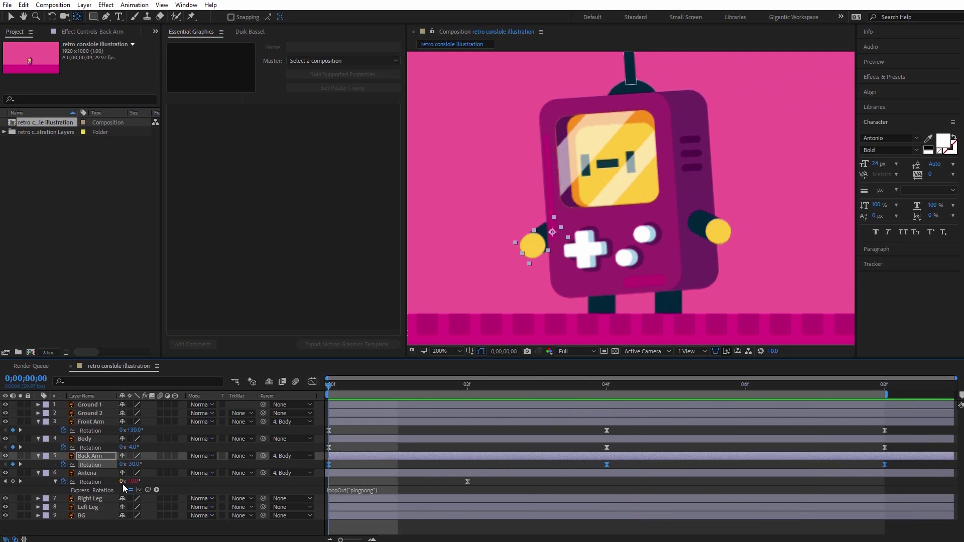
pyautogui.click(85, 498)
pyautogui.keyDown('shift'); pyautogui.click(92, 508); pyautogui.keyUp('shift')
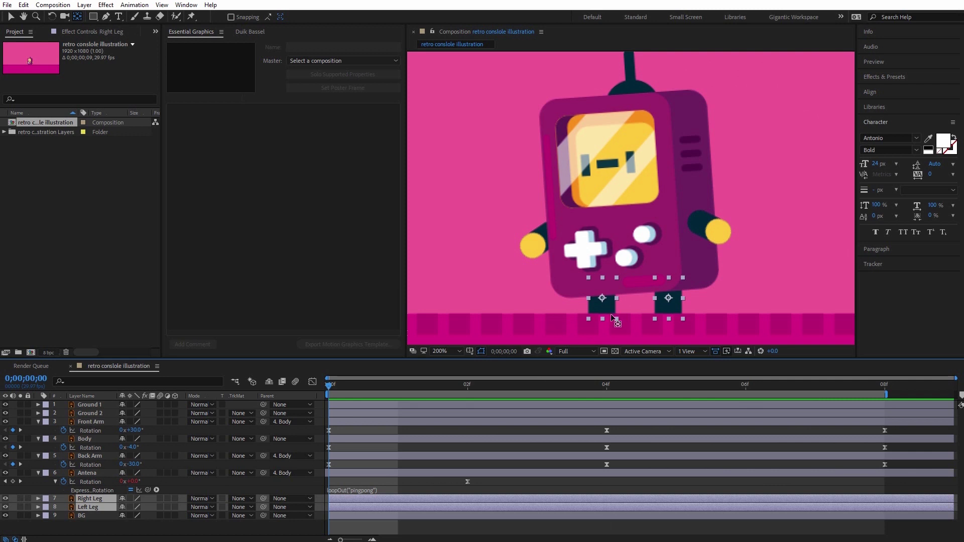
# Key both legs' Position at frame 0, nudging the Right Leg left to its start.
pyautogui.press('p')
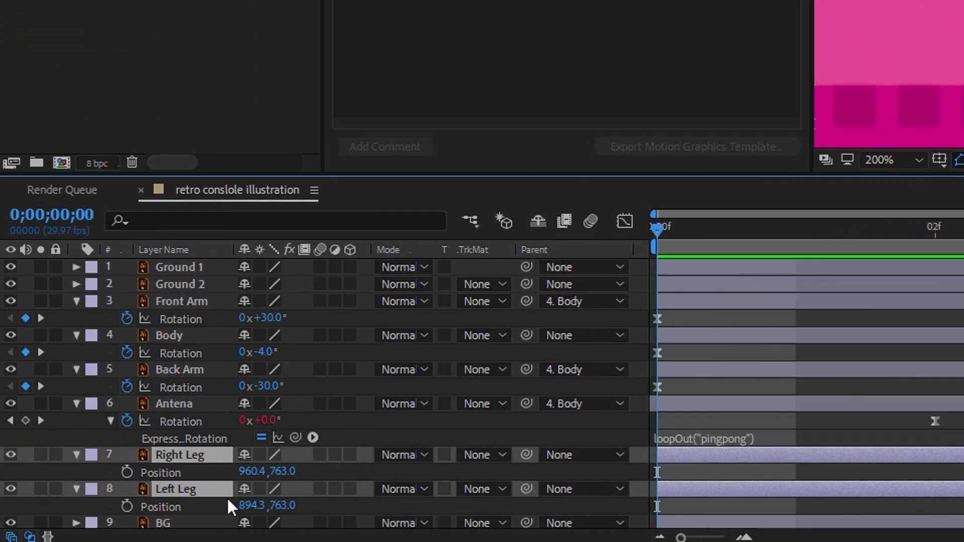
pyautogui.click(126, 472)
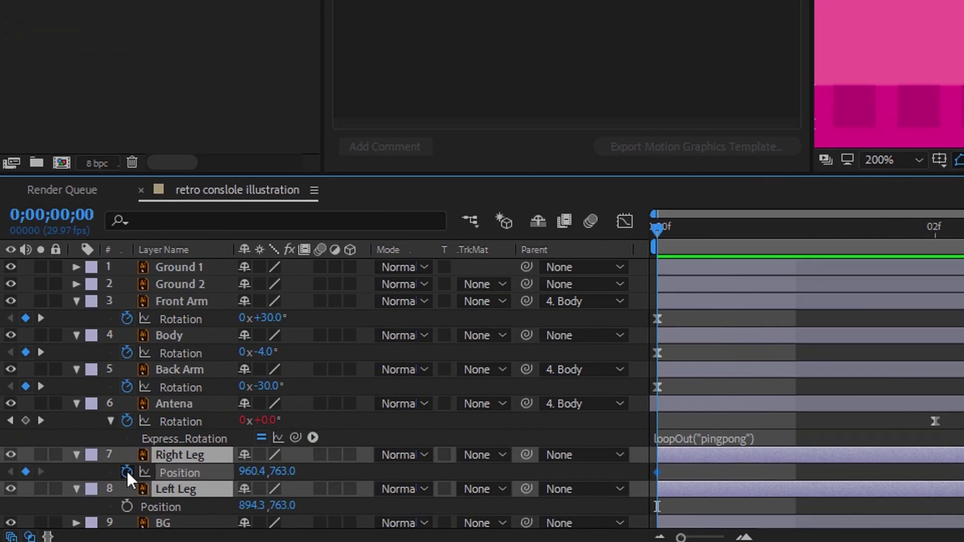
pyautogui.click(126, 506)
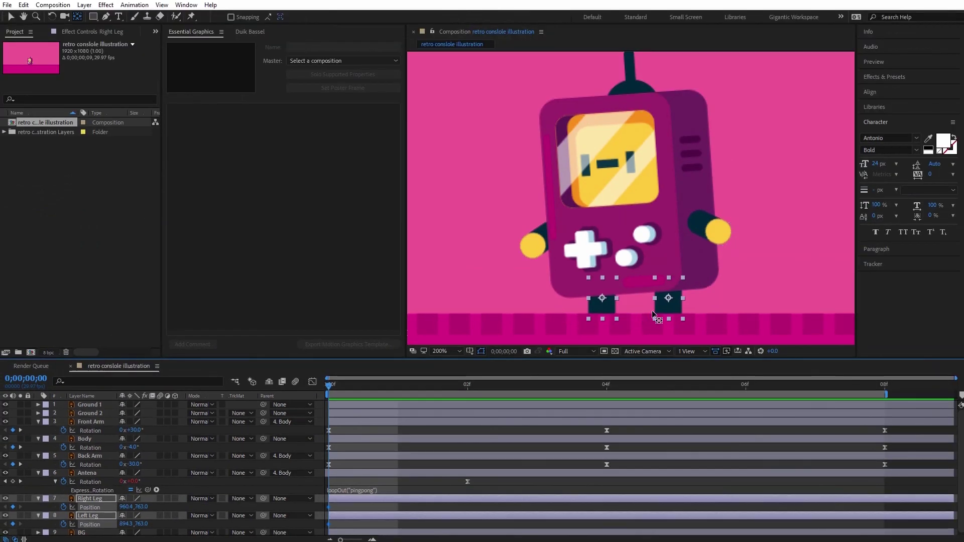
pyautogui.click(664, 308)
pyautogui.click(596, 483)
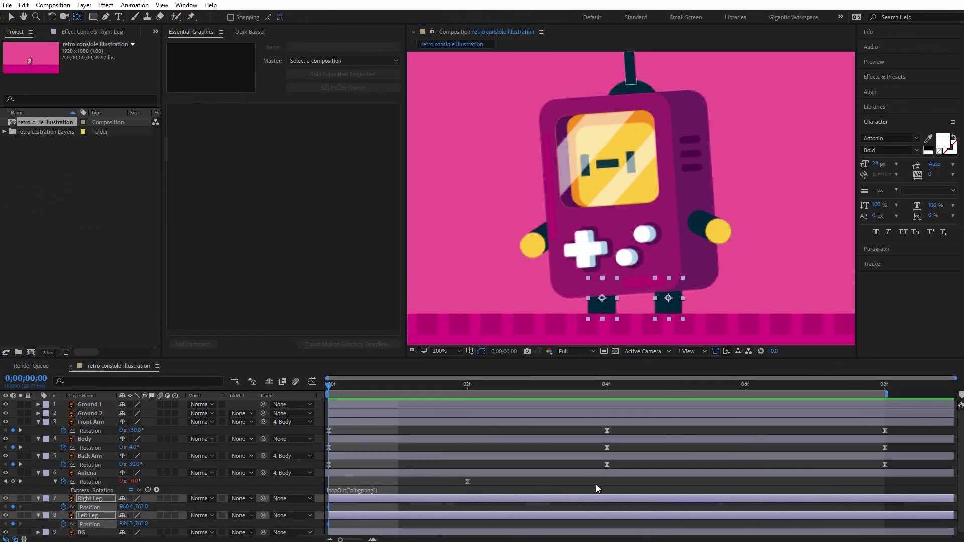
pyautogui.click(668, 312)
pyautogui.hotkey('shift', 'Left')
pyautogui.hotkey('shift', 'Left')
pyautogui.press('Left')
pyautogui.press('Left')
pyautogui.press('Left')
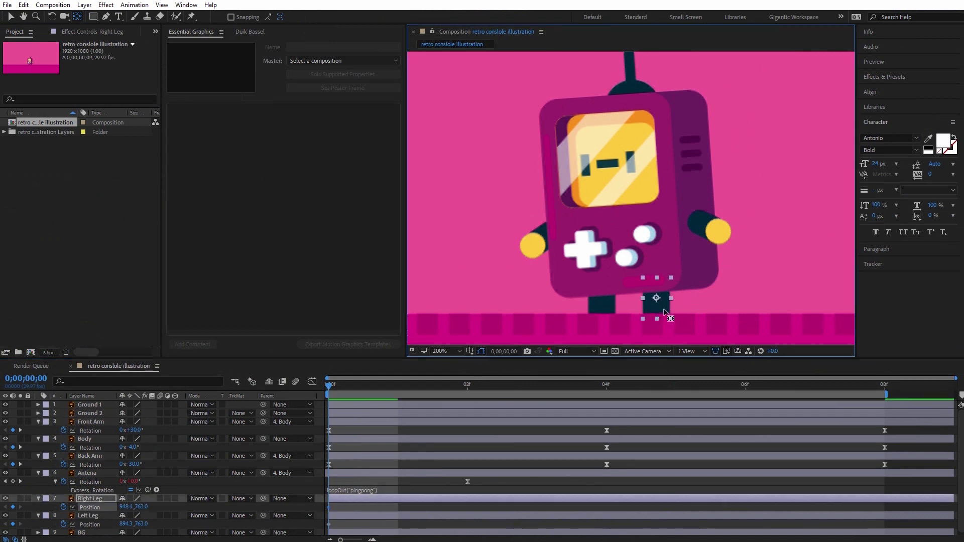
pyautogui.hotkey('shift', 'Left')
pyautogui.press('Left')
pyautogui.press('Left')
pyautogui.press('Left')
pyautogui.press('Left')
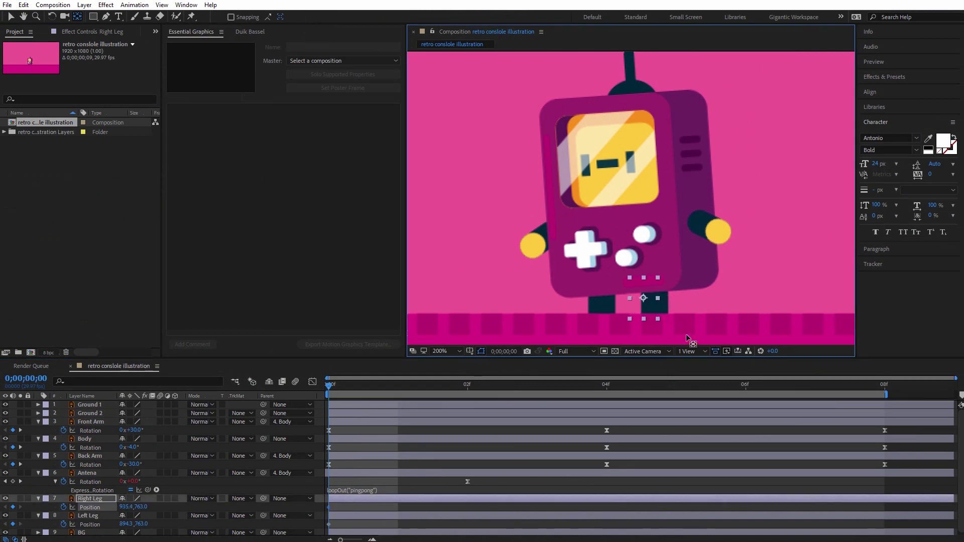
pyautogui.press('Left')
pyautogui.press('Left')
pyautogui.press('Left')
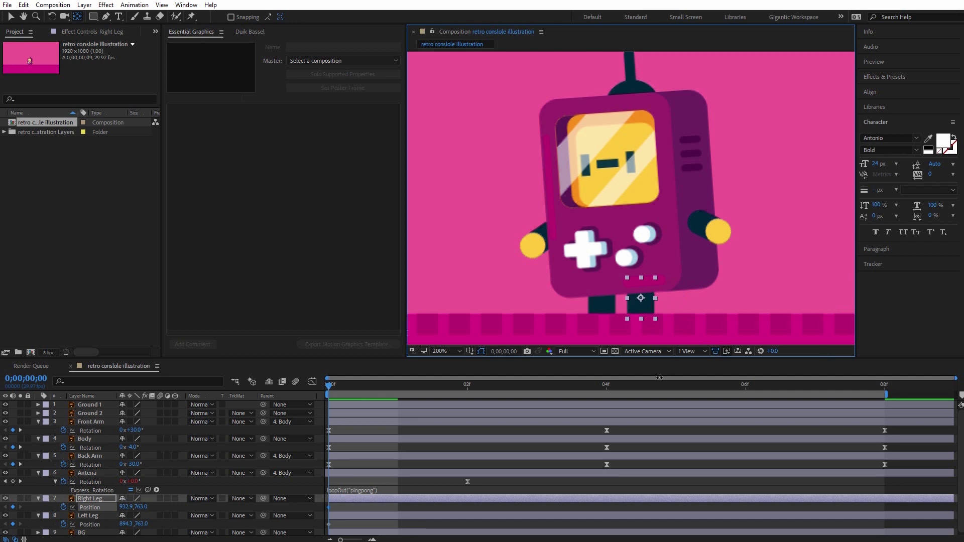
# Shift both legs to the right at frame 4.
pyautogui.click(607, 385)
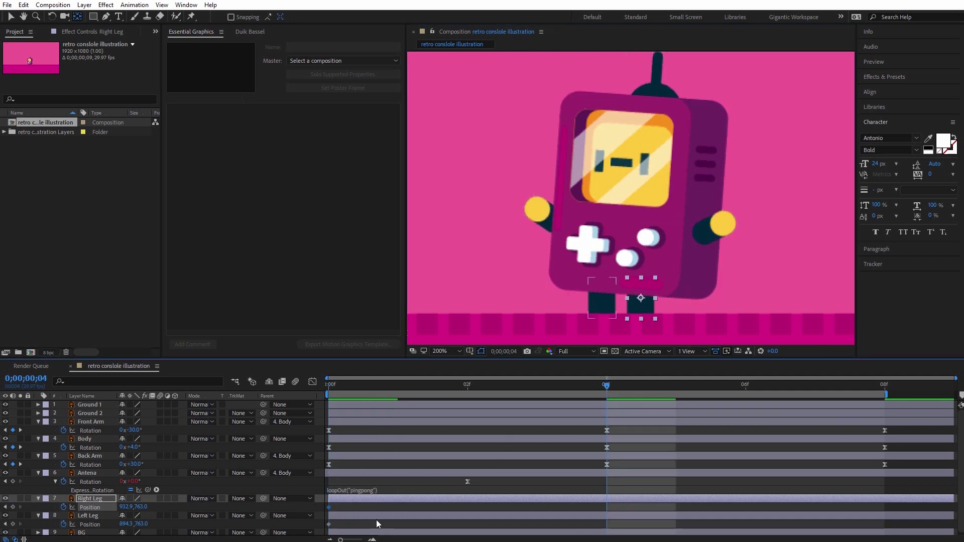
pyautogui.keyDown('shift'); pyautogui.click(599, 304); pyautogui.keyUp('shift')
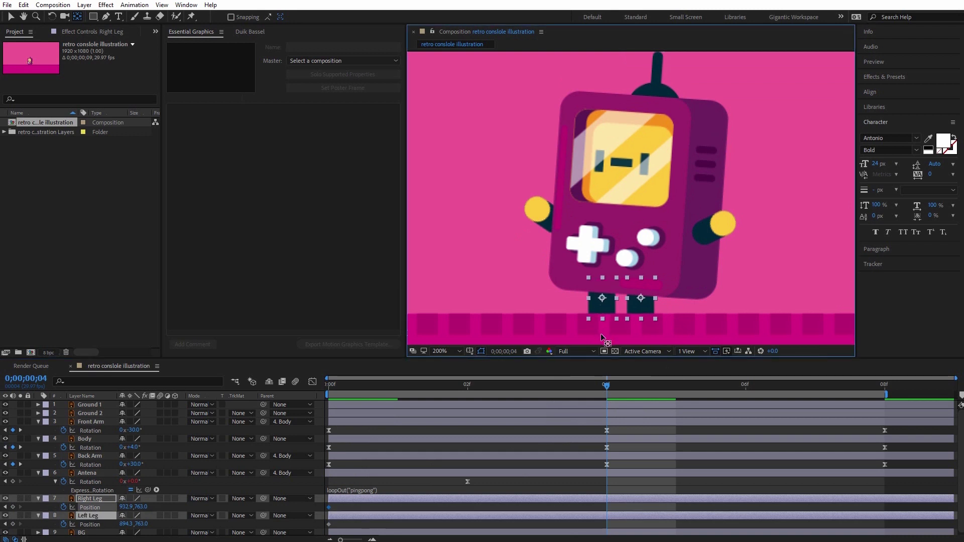
pyautogui.press('Right')
pyautogui.press('Right')
pyautogui.press('Right')
pyautogui.press('Right')
pyautogui.press('Right')
pyautogui.press('Right')
pyautogui.press('Right')
pyautogui.press('Right')
pyautogui.press('Right')
pyautogui.press('Right')
pyautogui.press('Right')
pyautogui.press('Right')
pyautogui.press('Right')
pyautogui.press('Right')
pyautogui.press('Right')
pyautogui.press('Right')
pyautogui.press('Right')
pyautogui.press('Right')
pyautogui.press('Right')
pyautogui.press('Right')
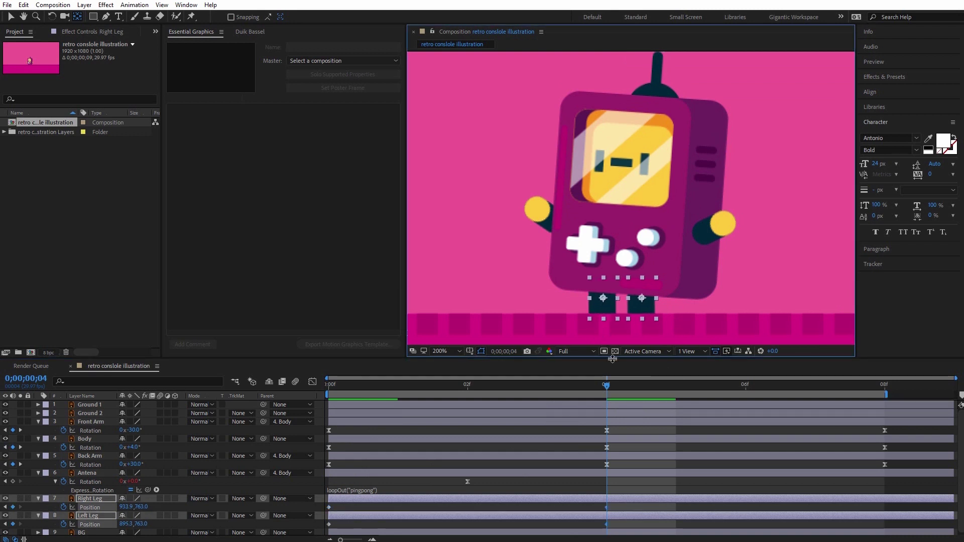
pyautogui.press('Right')
pyautogui.press('Right')
pyautogui.press('Right')
pyautogui.press('Right')
pyautogui.press('Right')
pyautogui.press('Right')
pyautogui.press('Right')
pyautogui.press('Right')
pyautogui.press('Right')
pyautogui.press('Right')
pyautogui.press('Right')
pyautogui.press('Right')
pyautogui.press('Right')
pyautogui.press('Right')
pyautogui.press('Right')
pyautogui.press('Right')
pyautogui.press('Right')
pyautogui.press('Right')
pyautogui.press('Right')
pyautogui.press('Right')
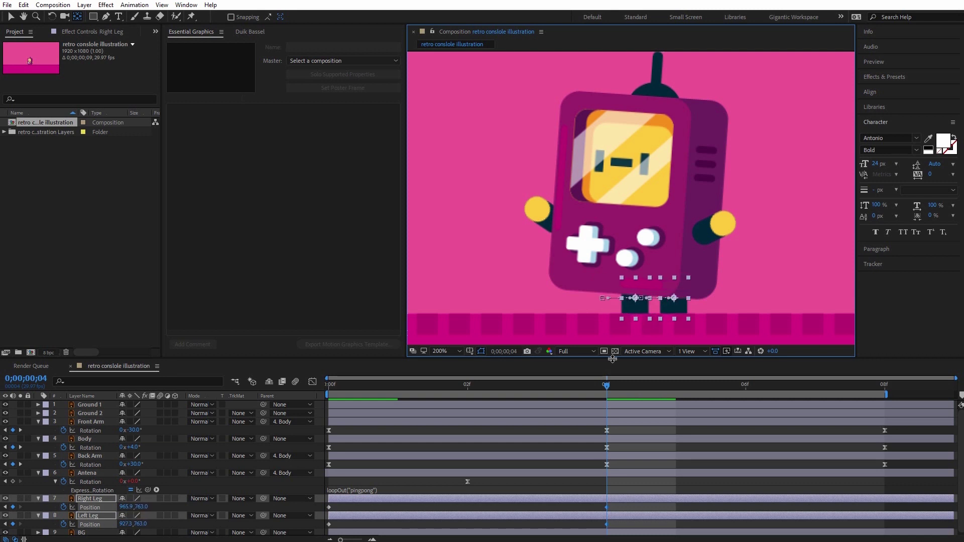
pyautogui.press('Left')
# Copy each leg's frame-0 Position keyframe to frame 8 and play back the leg motion.
pyautogui.click(885, 387)
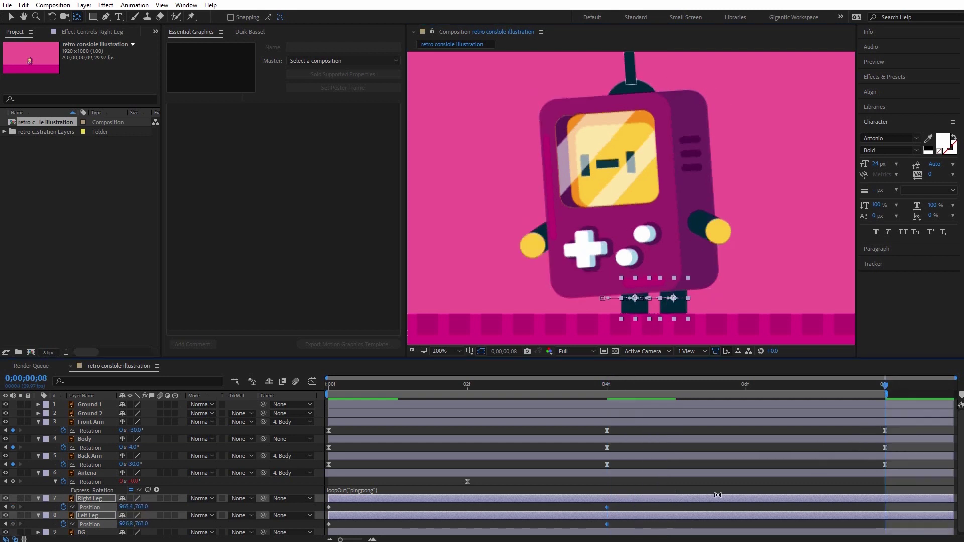
pyautogui.click(338, 506)
pyautogui.click(330, 507)
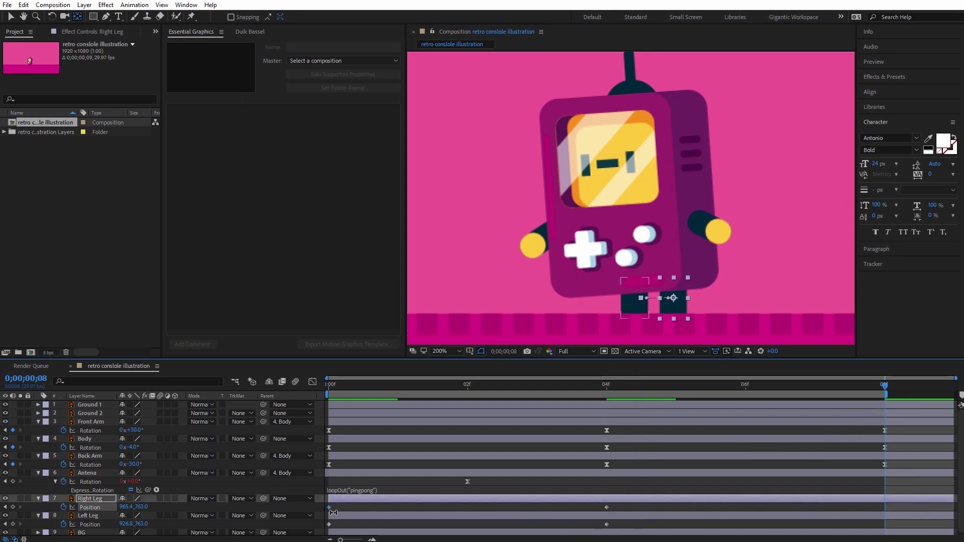
pyautogui.hotkey('ctrl', 'c')
pyautogui.hotkey('ctrl', 'v')
pyautogui.click(330, 524)
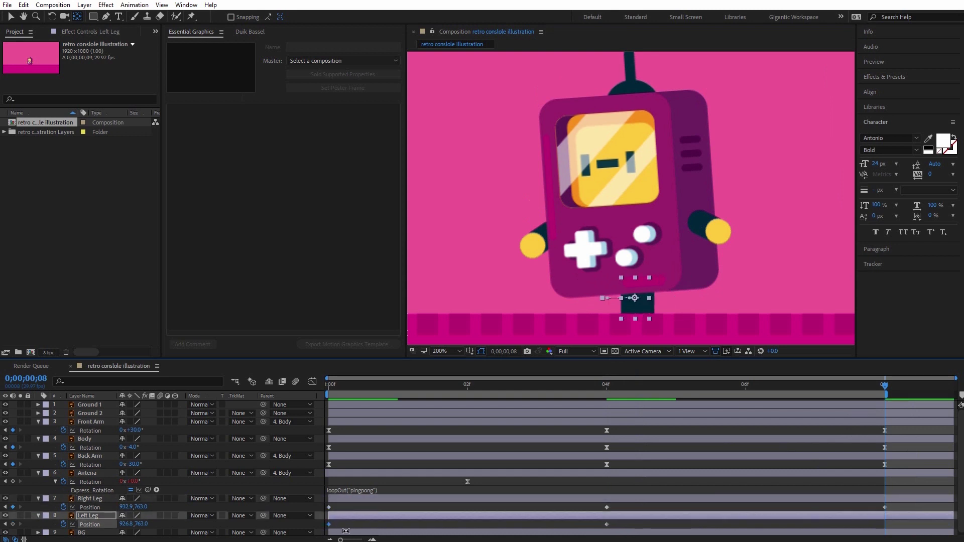
pyautogui.hotkey('ctrl', 'c')
pyautogui.hotkey('ctrl', 'v')
pyautogui.moveTo(910, 506); pyautogui.dragTo(325, 529)
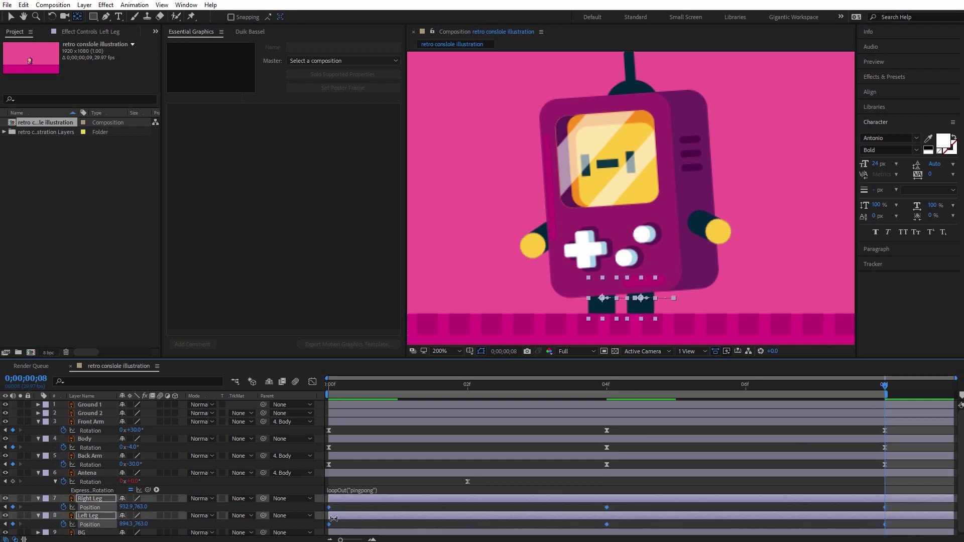
pyautogui.press('space')
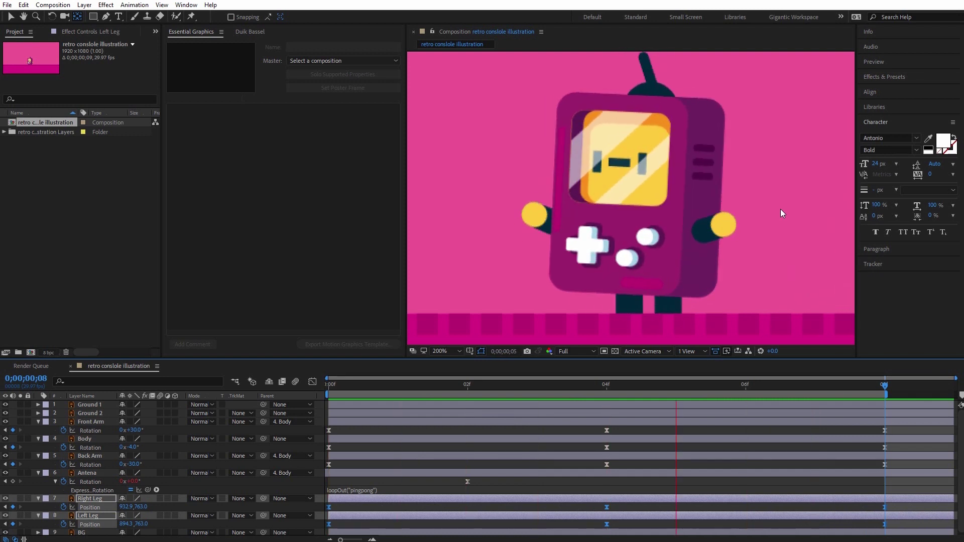
# Swap the Left Leg's frame 0 and frame 4 Position keys and delete its frame-8 key.
pyautogui.click(607, 385)
pyautogui.click(634, 523)
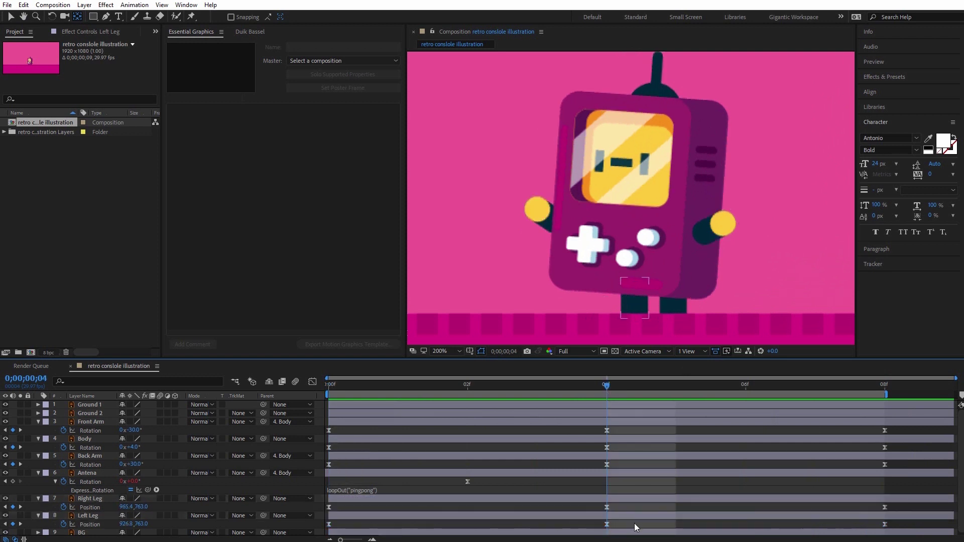
pyautogui.moveTo(607, 524); pyautogui.dragTo(563, 529)
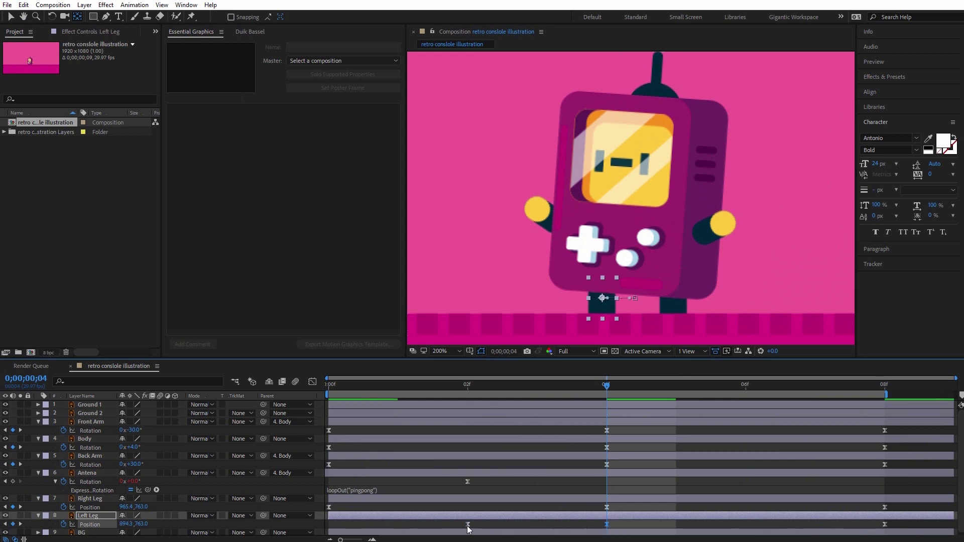
pyautogui.moveTo(399, 524); pyautogui.dragTo(329, 524)
pyautogui.press('Delete')
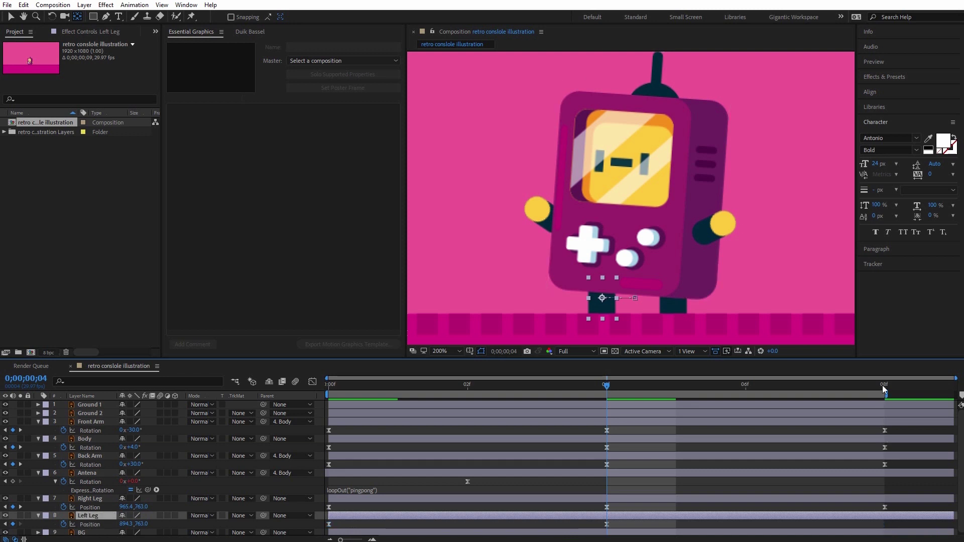
# Copy the Left Leg's new frame-0 Position key to frame 8 and preview the walk.
pyautogui.click(883, 387)
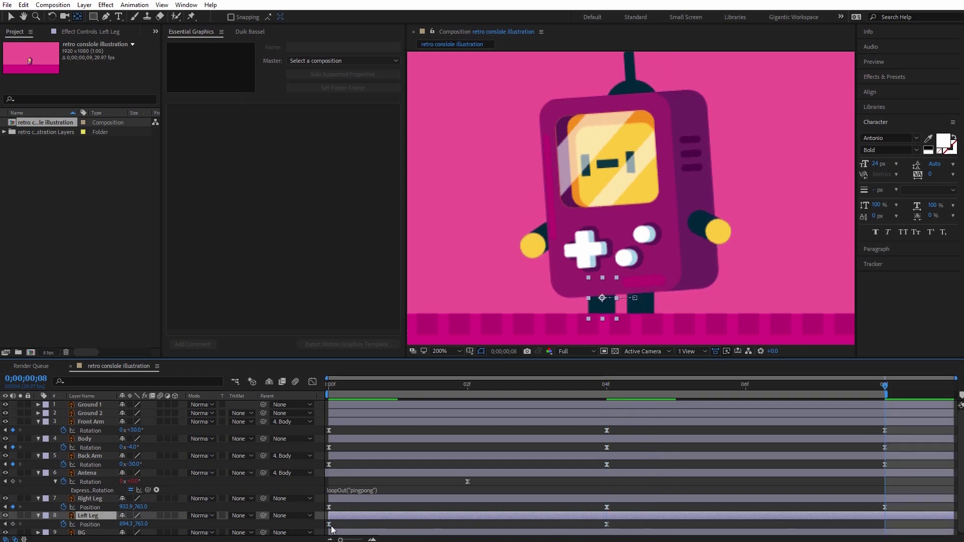
pyautogui.click(331, 527)
pyautogui.click(329, 525)
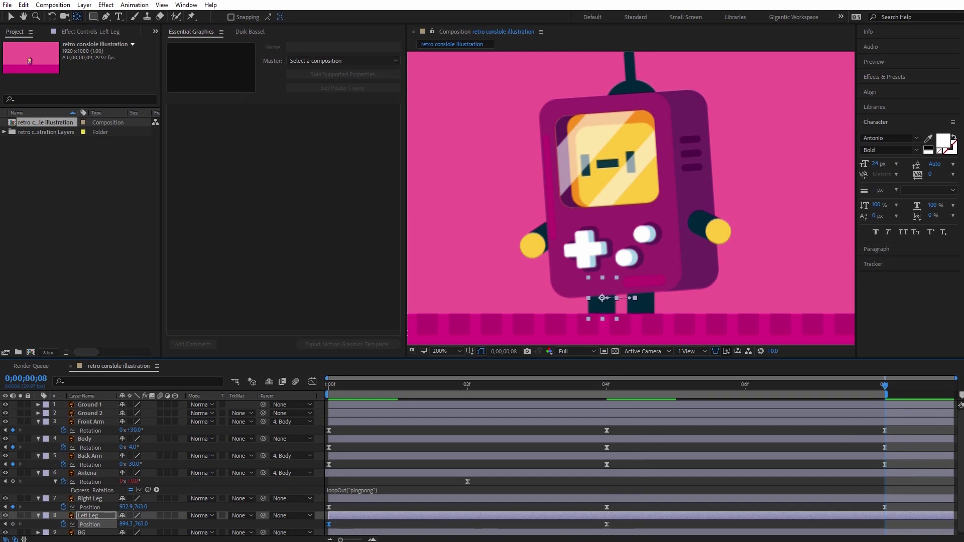
pyautogui.hotkey('ctrl', 'c')
pyautogui.hotkey('ctrl', 'v')
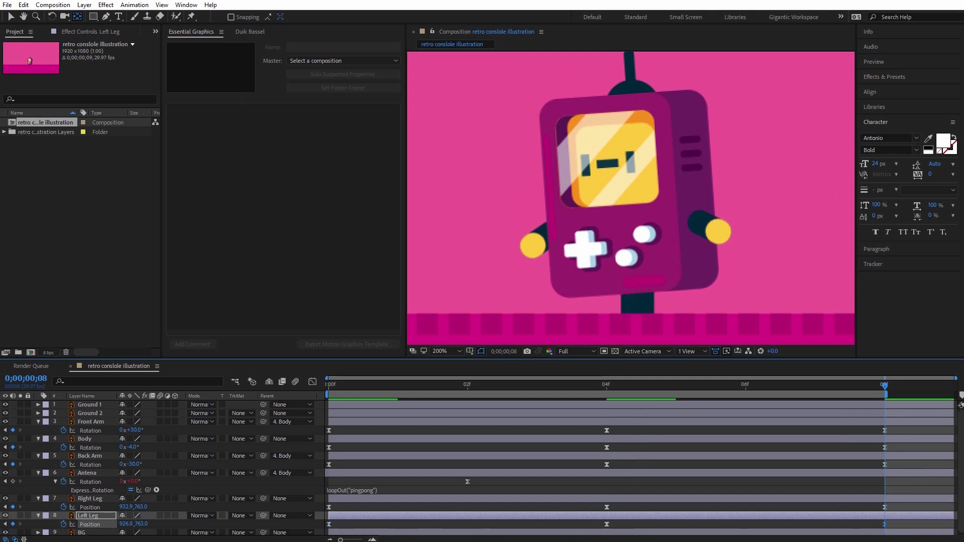
pyautogui.press('space')
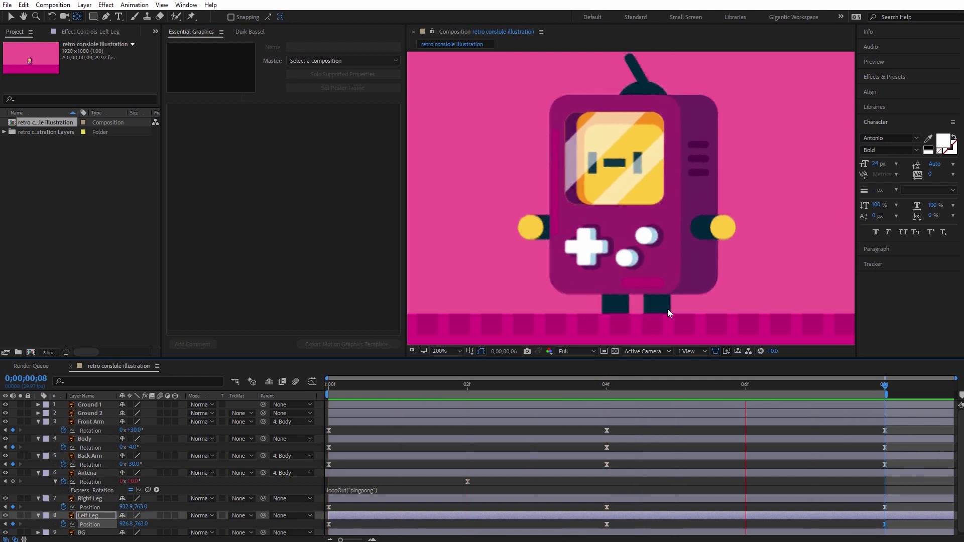
# Raise the Right Leg two nudges upward at frame 6.
pyautogui.click(746, 383)
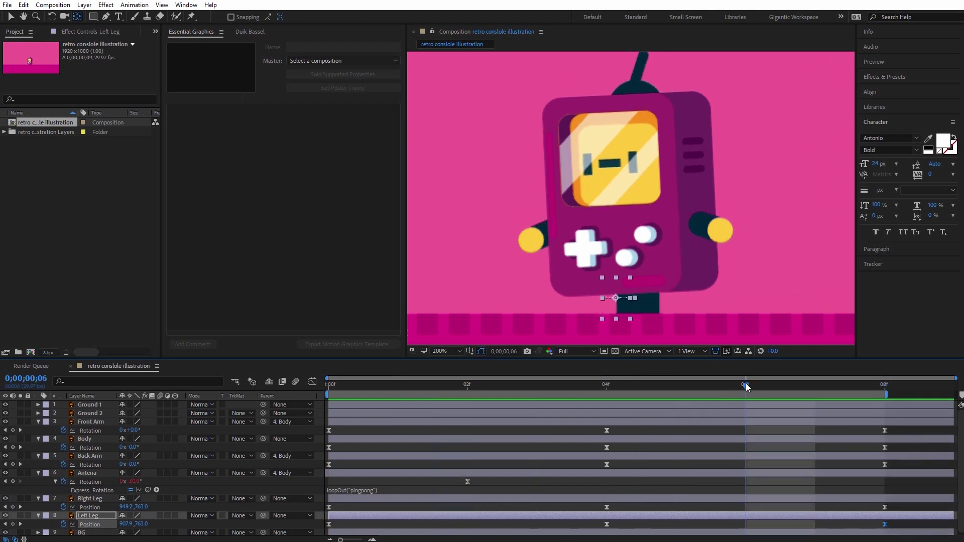
pyautogui.click(761, 500)
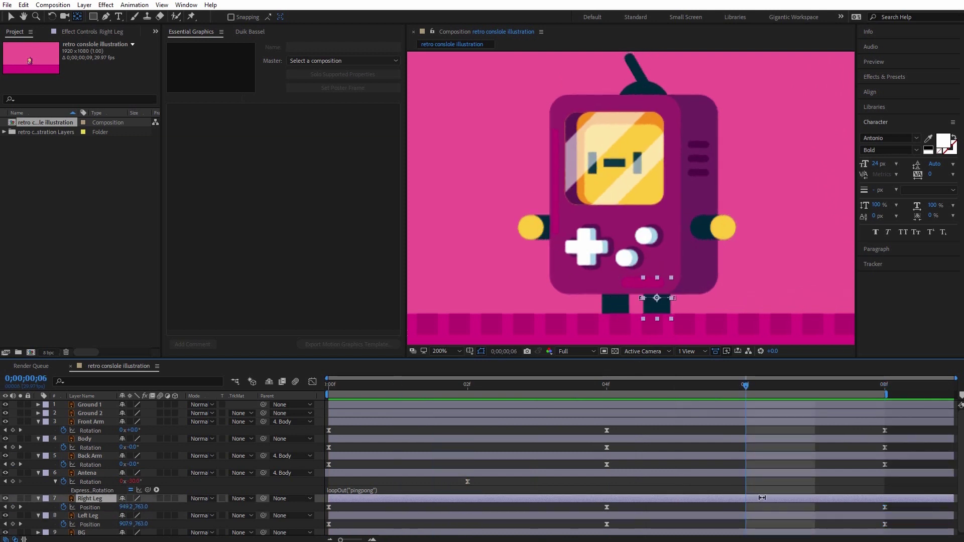
pyautogui.press('Up')
pyautogui.press('Up')
pyautogui.press('Up')
pyautogui.press('Up')
pyautogui.press('Up')
pyautogui.press('Up')
pyautogui.press('Up')
pyautogui.press('Up')
pyautogui.press('Up')
pyautogui.press('Up')
pyautogui.press('Up')
pyautogui.press('Up')
pyautogui.press('Up')
pyautogui.press('Up')
pyautogui.press('Up')
pyautogui.press('Up')
pyautogui.press('Up')
pyautogui.press('Up')
pyautogui.press('Up')
pyautogui.press('Up')
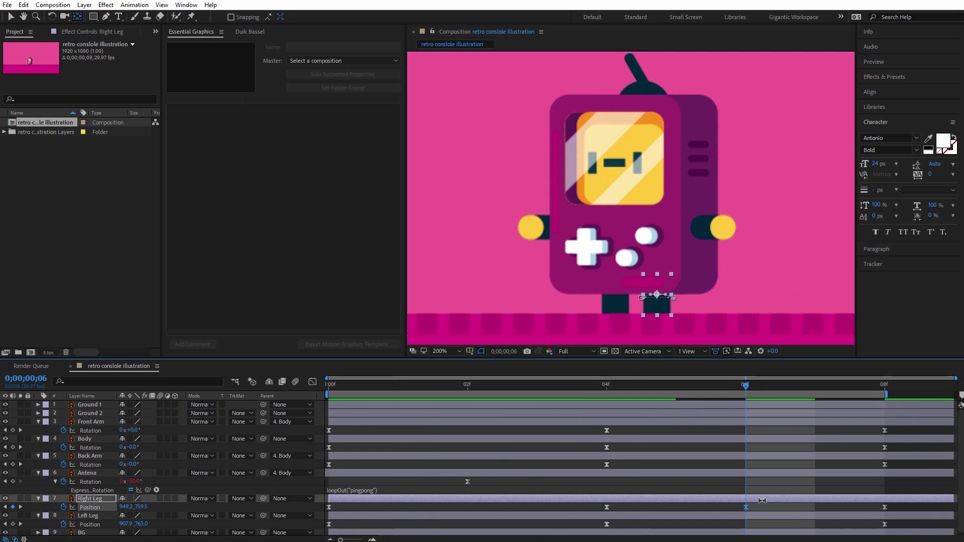
pyautogui.press('Up')
pyautogui.press('Up')
pyautogui.press('Up')
pyautogui.press('Up')
pyautogui.press('Up')
pyautogui.press('Up')
pyautogui.press('Up')
pyautogui.press('Up')
pyautogui.press('Up')
pyautogui.press('Up')
pyautogui.press('Up')
pyautogui.press('Up')
pyautogui.press('Up')
pyautogui.press('Up')
pyautogui.press('Up')
pyautogui.press('Up')
pyautogui.press('Up')
pyautogui.press('Up')
pyautogui.press('Up')
pyautogui.press('Up')
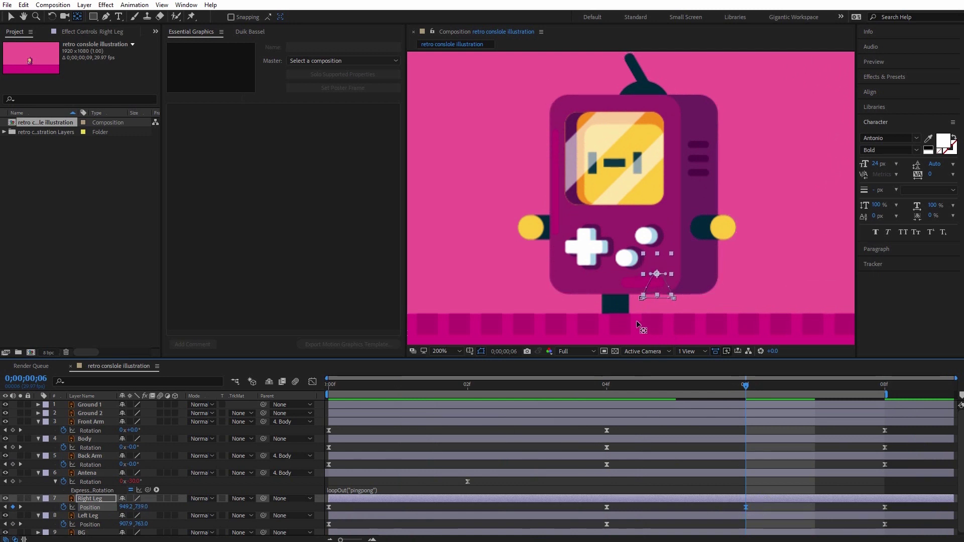
# Raise the Left Leg two nudges upward at frame 2, then preview the walk.
pyautogui.click(469, 384)
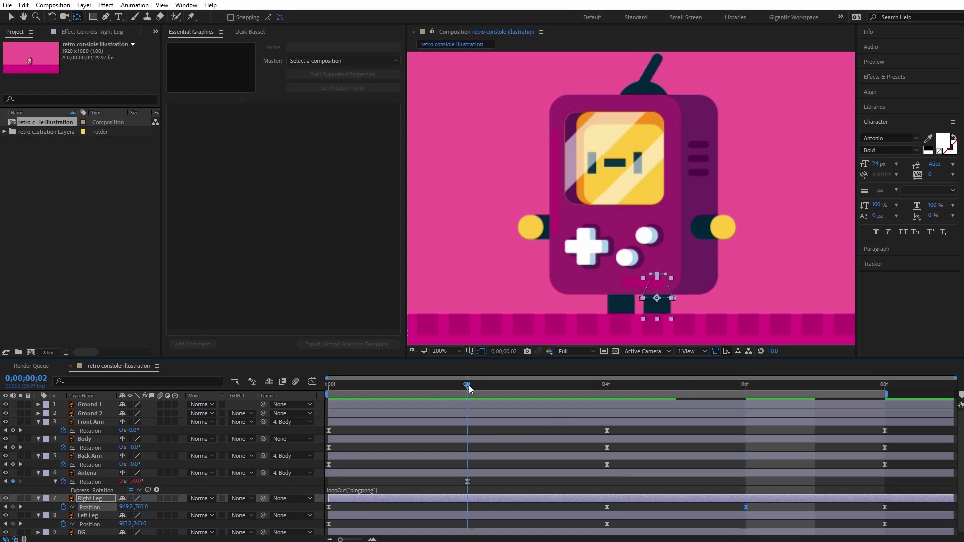
pyautogui.click(479, 516)
pyautogui.press('Up')
pyautogui.press('Up')
pyautogui.press('Up')
pyautogui.press('Up')
pyautogui.press('Up')
pyautogui.press('Up')
pyautogui.press('Up')
pyautogui.press('Up')
pyautogui.press('Up')
pyautogui.press('Up')
pyautogui.press('Up')
pyautogui.press('Up')
pyautogui.press('Up')
pyautogui.press('Up')
pyautogui.press('Up')
pyautogui.press('Up')
pyautogui.press('Up')
pyautogui.press('Up')
pyautogui.press('Up')
pyautogui.press('Up')
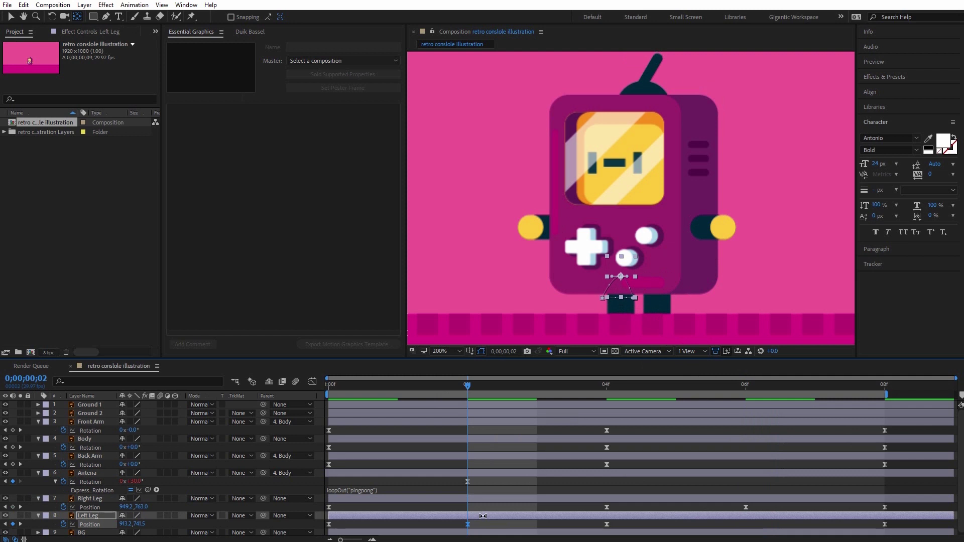
pyautogui.press('Up')
pyautogui.press('Up')
pyautogui.press('Up')
pyautogui.press('Up')
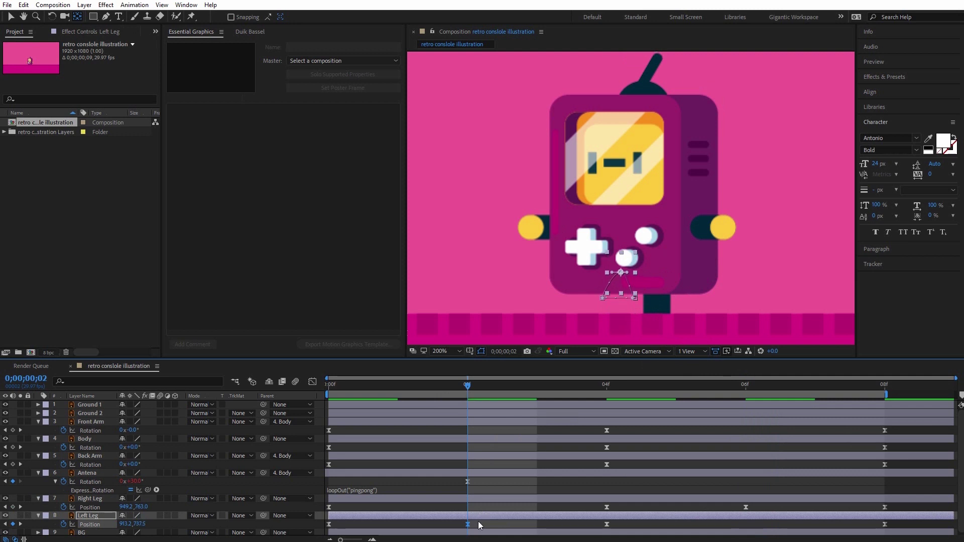
pyautogui.press('space')
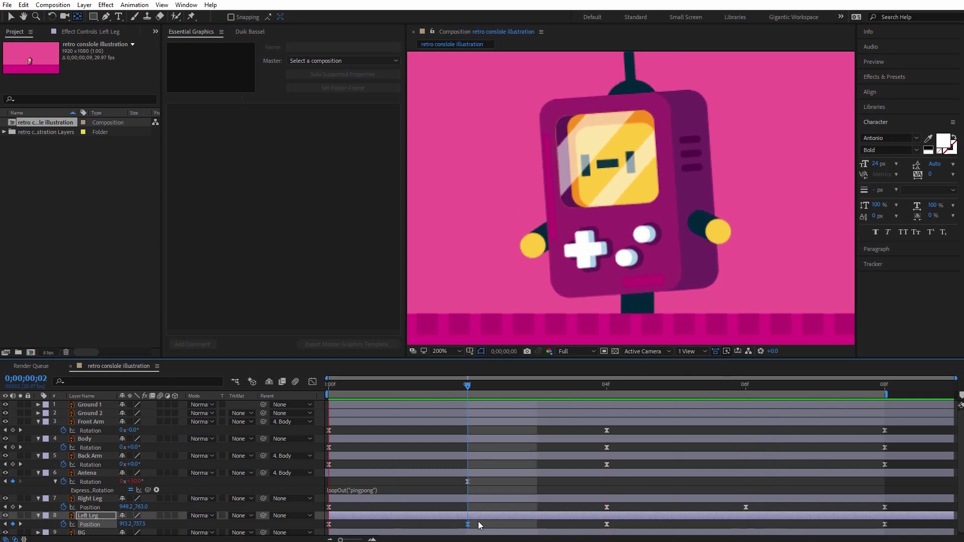
pyautogui.press('space')
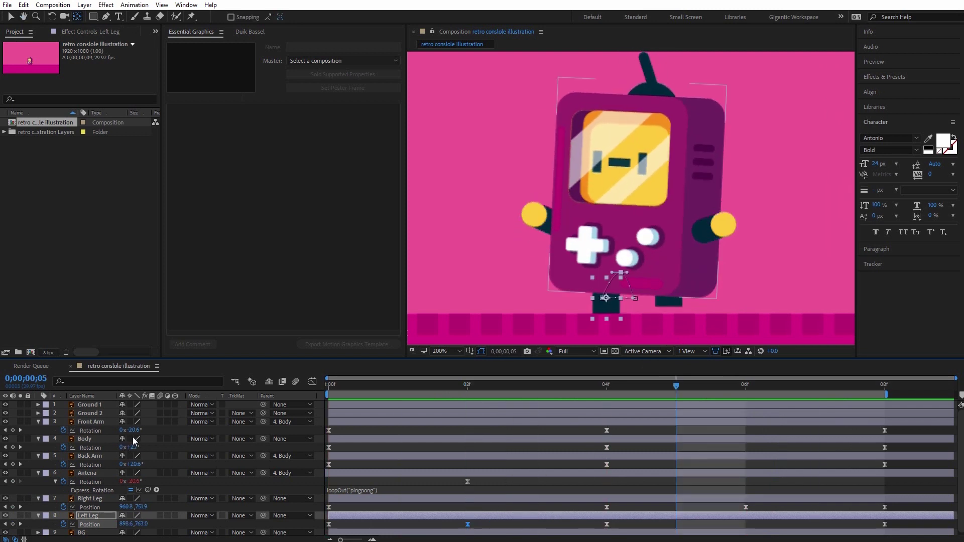
# Create a shape layer from Ground 1 via Create Shapes from Vector Layer, then delete the original.
pyautogui.click(97, 405)
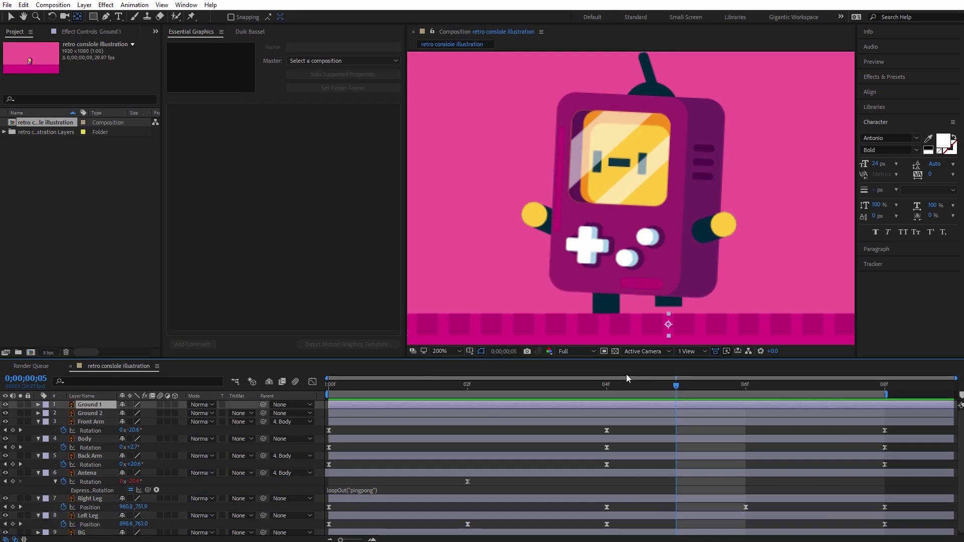
pyautogui.rightClick(89, 404)
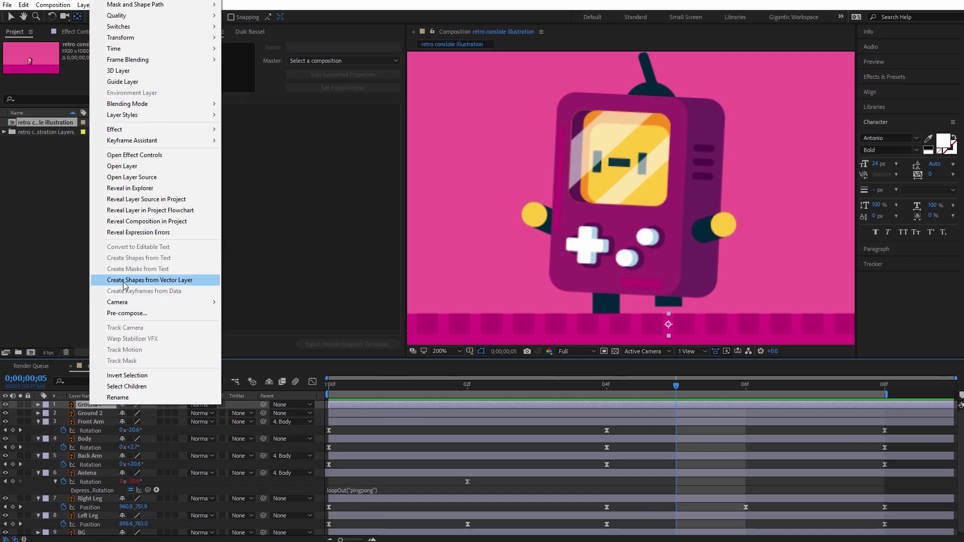
pyautogui.click(168, 281)
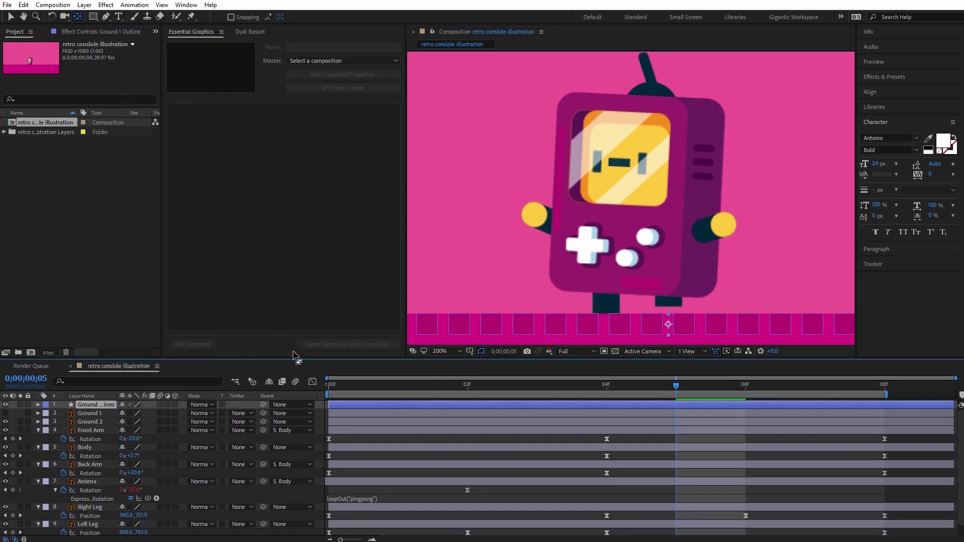
pyautogui.click(86, 413)
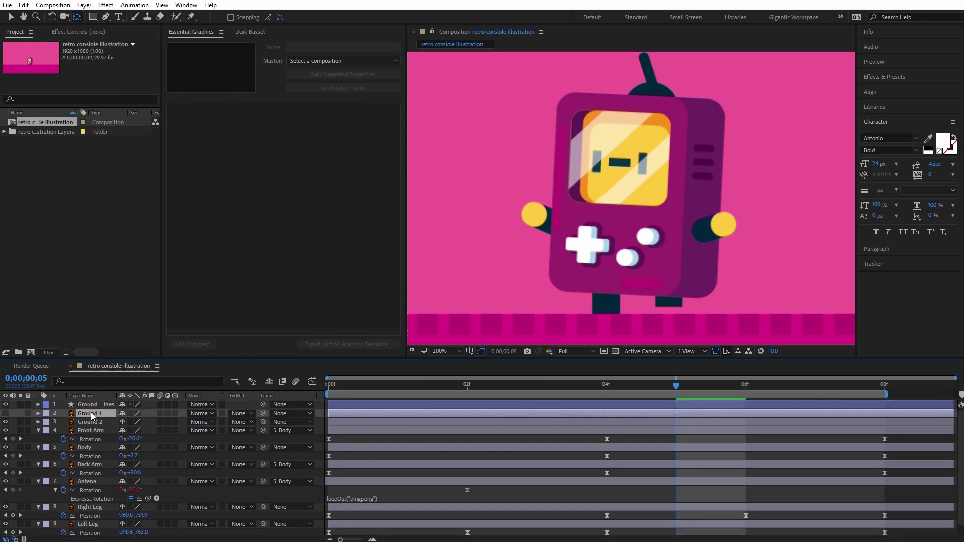
pyautogui.press('Delete')
# Set the viewer magnification to 50%, then to Fit.
pyautogui.click(343, 418)
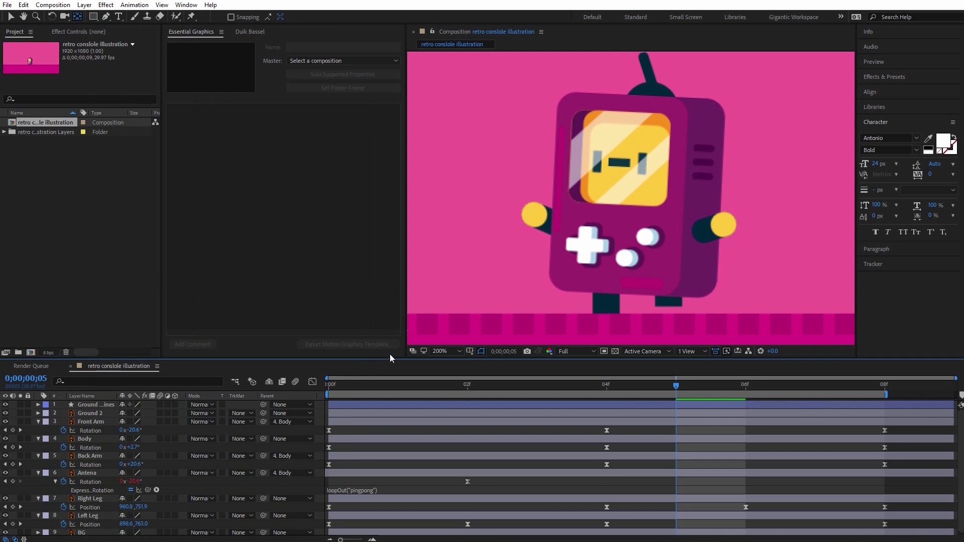
pyautogui.click(450, 351)
pyautogui.click(472, 443)
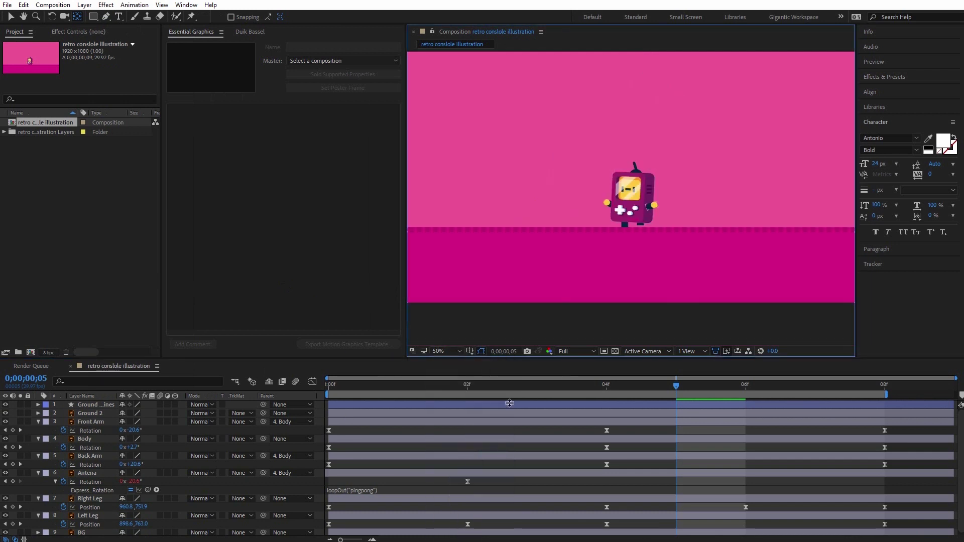
pyautogui.click(478, 405)
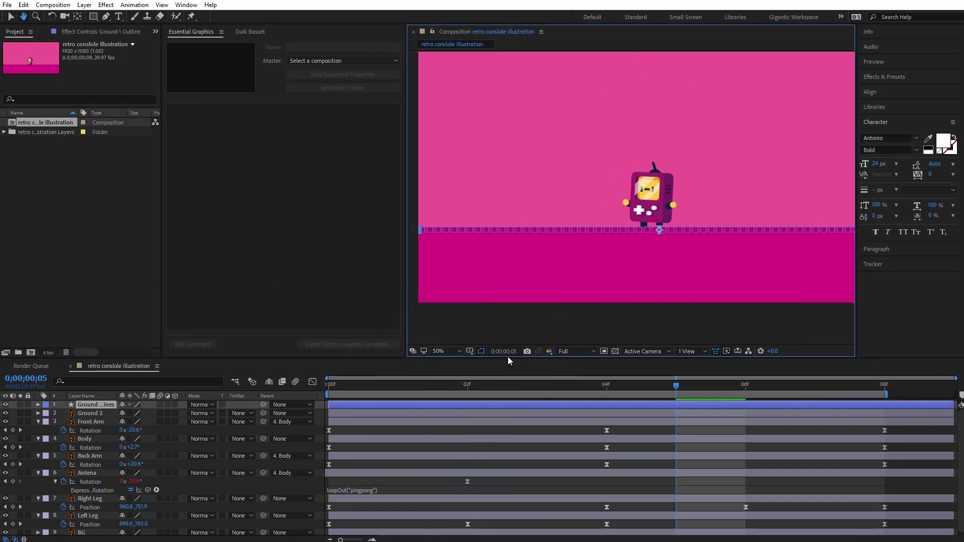
pyautogui.click(450, 351)
pyautogui.click(460, 375)
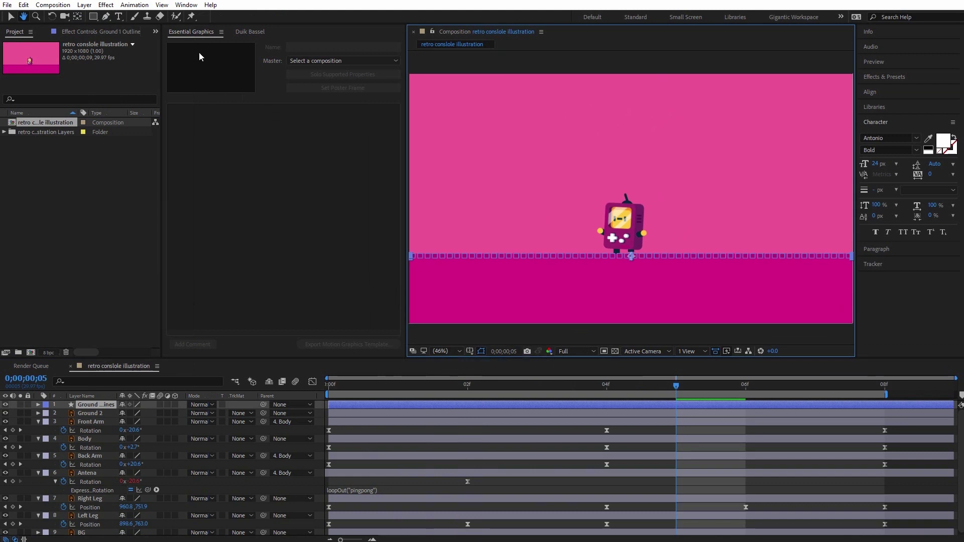
# Set the Ground 1 Outlines layer's Scale to 115%.
pyautogui.click(10, 16)
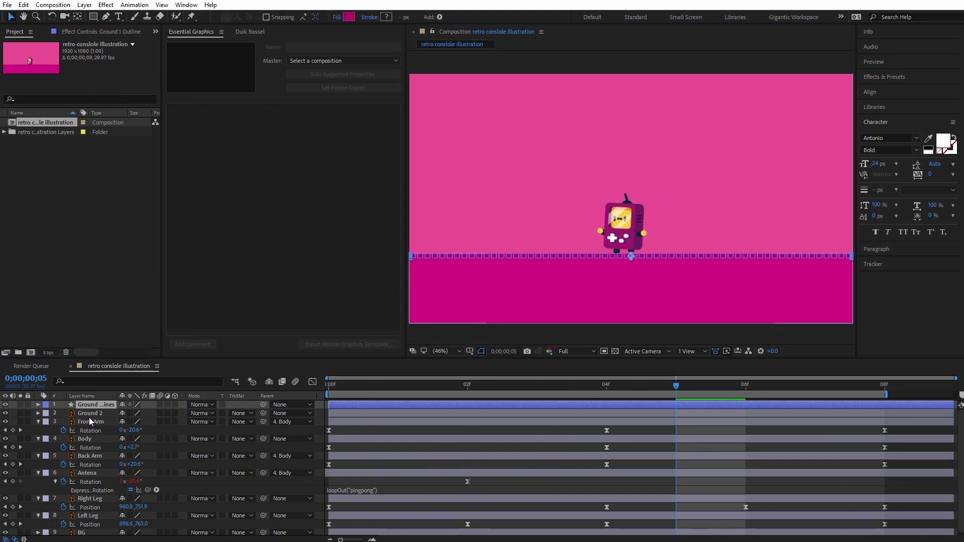
pyautogui.press('s')
pyautogui.click(149, 413)
pyautogui.write('105')
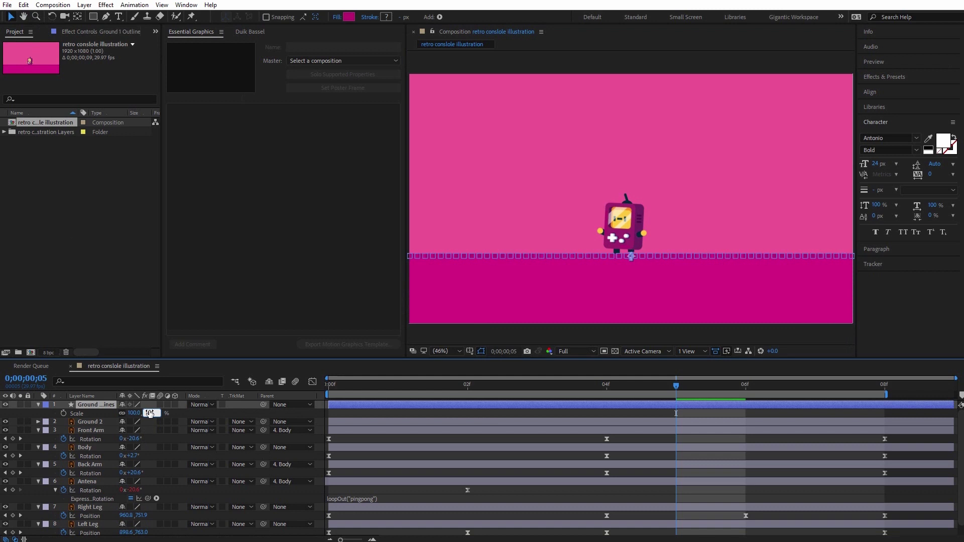
pyautogui.press('Return')
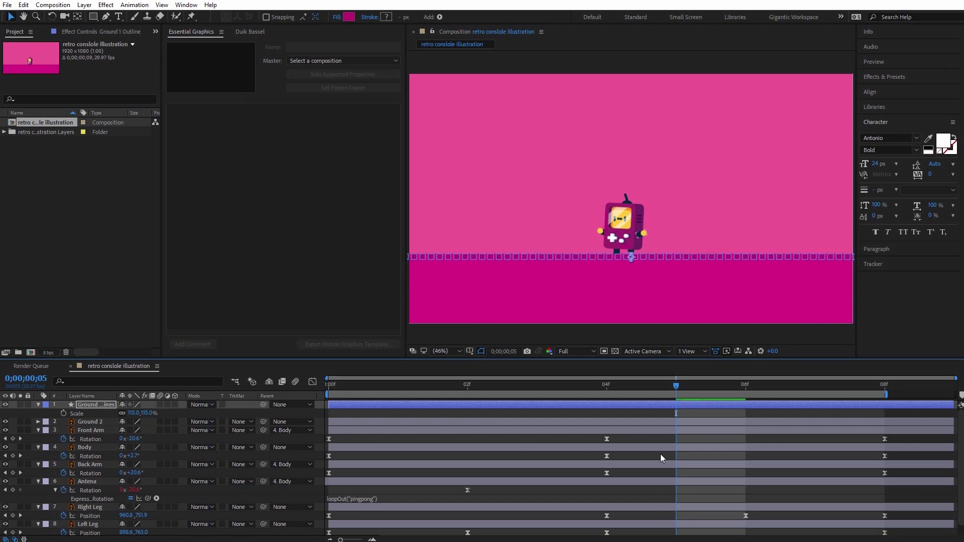
# Pan the composition view to check the widened ground, then return to frame 0.
pyautogui.click(662, 319)
pyautogui.click(644, 260)
pyautogui.press('h')
pyautogui.moveTo(521, 282); pyautogui.dragTo(593, 282)
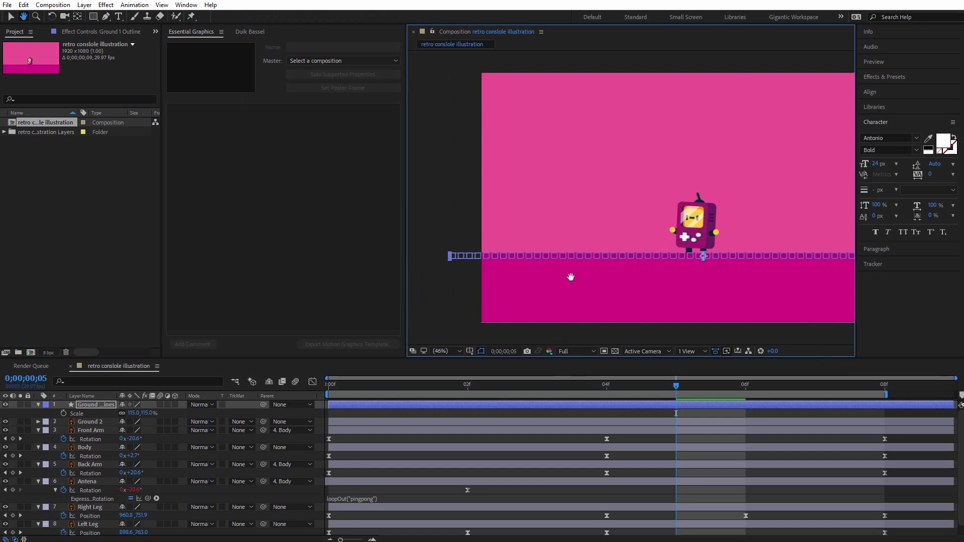
pyautogui.hscroll(6, 578, 280)
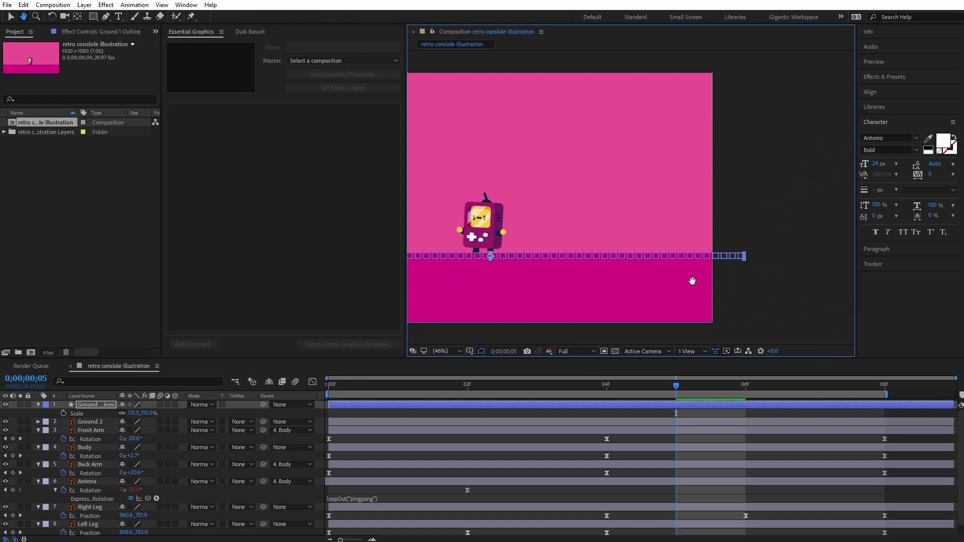
pyautogui.hscroll(-4, 693, 281)
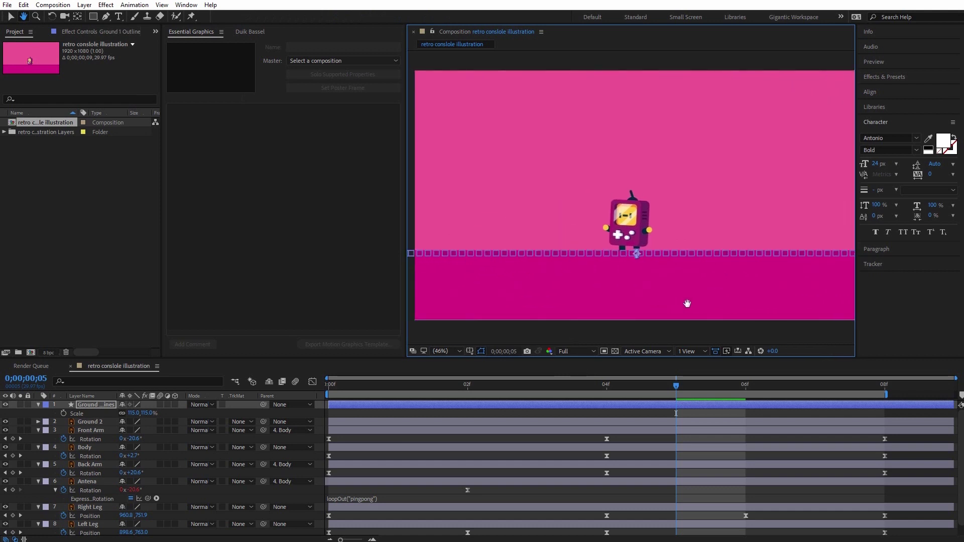
pyautogui.hscroll(-1, 683, 304)
pyautogui.press('Home')
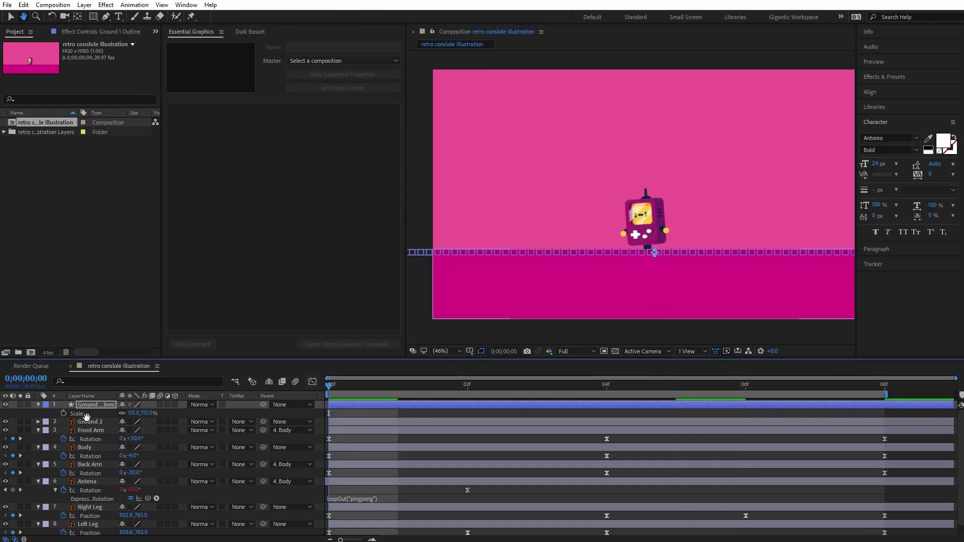
# Key the ground lines' Position at frame 0 and slide them left to X 852.5 at frame 8.
pyautogui.press('p')
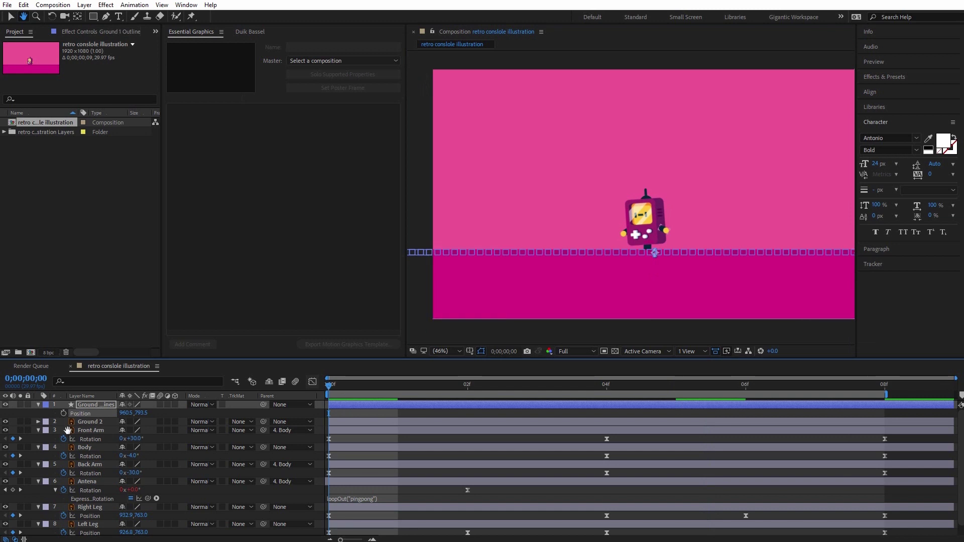
pyautogui.press('v')
pyautogui.click(64, 413)
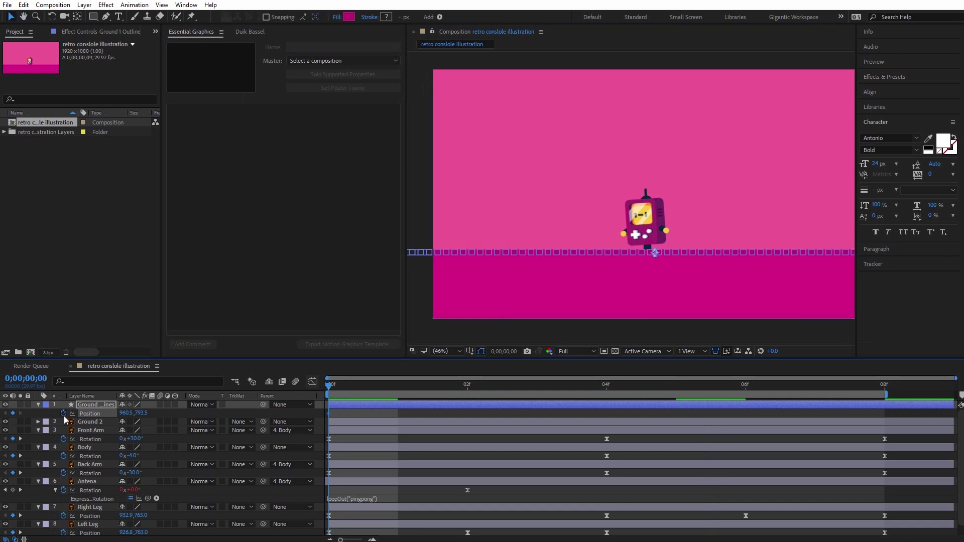
pyautogui.click(884, 386)
pyautogui.hotkey('shift', 'Right')
pyautogui.hotkey('shift', 'Right')
pyautogui.hotkey('shift', 'Right')
pyautogui.press('Right')
pyautogui.press('Right')
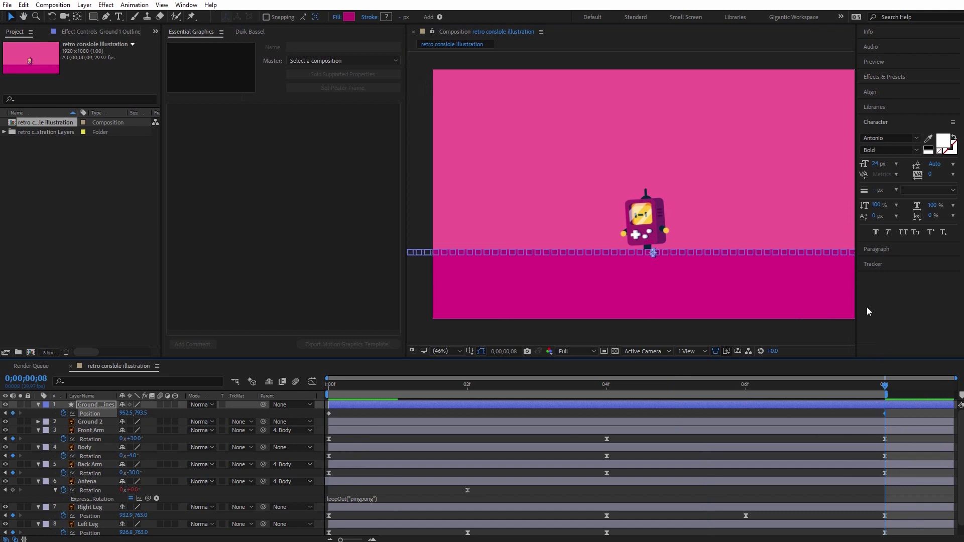
pyautogui.hotkey('shift', 'Left')
pyautogui.hotkey('shift', 'Left')
pyautogui.hotkey('shift', 'Left')
pyautogui.hotkey('shift', 'Left')
pyautogui.hotkey('shift', 'Left')
pyautogui.hotkey('shift', 'Left')
pyautogui.hotkey('shift', 'Left')
pyautogui.hotkey('shift', 'Left')
pyautogui.hotkey('shift', 'Left')
pyautogui.hotkey('shift', 'Left')
pyautogui.hotkey('shift', 'Left')
pyautogui.hotkey('shift', 'Left')
pyautogui.hotkey('shift', 'Left')
pyautogui.hotkey('shift', 'Left')
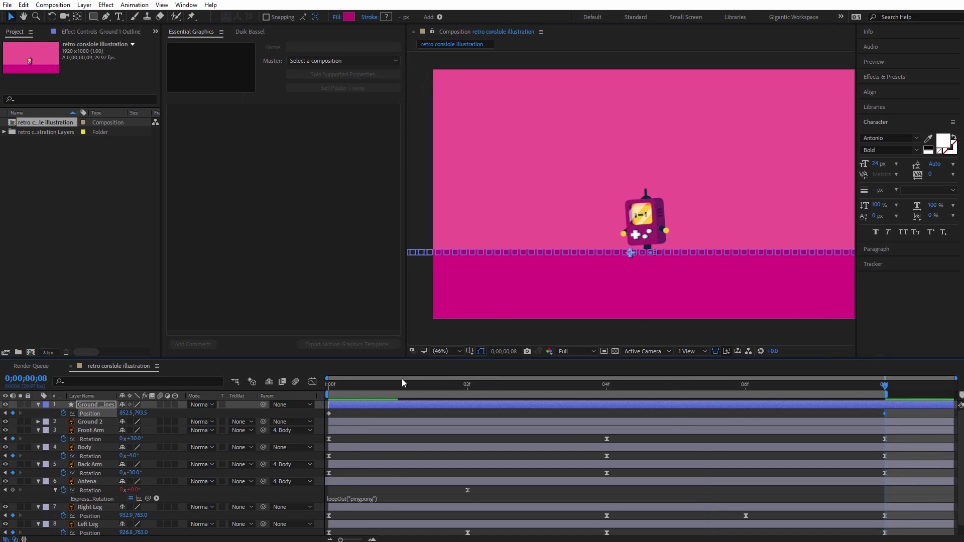
# Retime the ground Position keyframe and preview the walk with the scrolling ground.
pyautogui.click(329, 386)
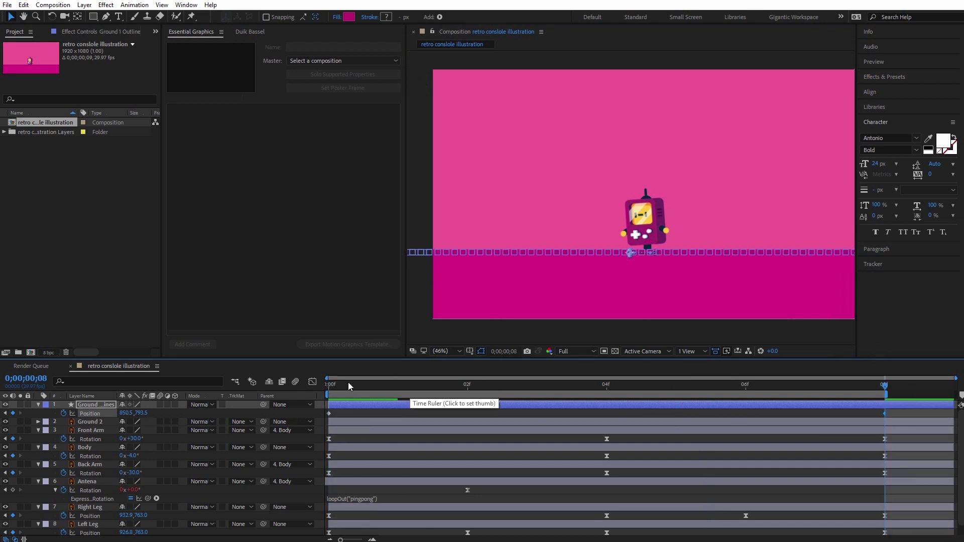
pyautogui.click(329, 385)
pyautogui.press('pagedown')
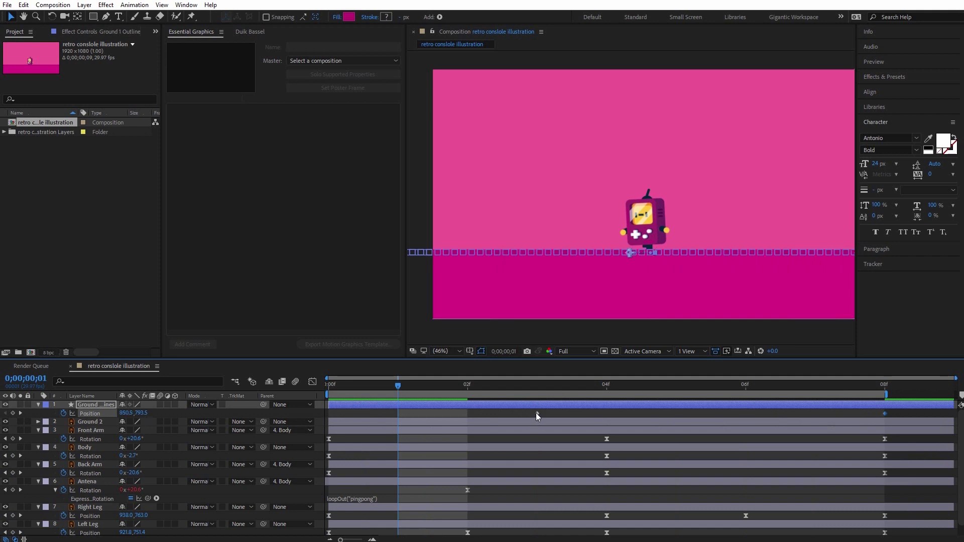
pyautogui.moveTo(535, 414); pyautogui.dragTo(348, 417)
pyautogui.press('space')
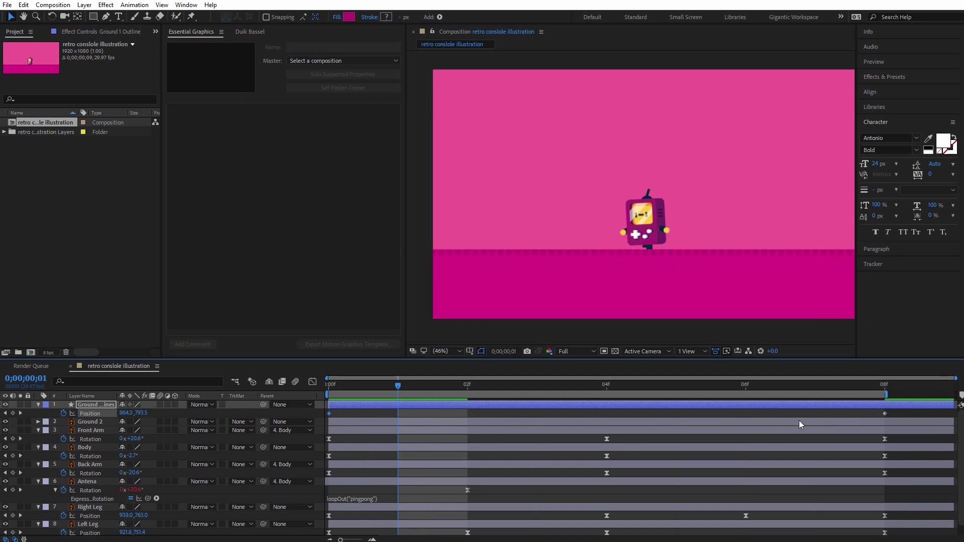